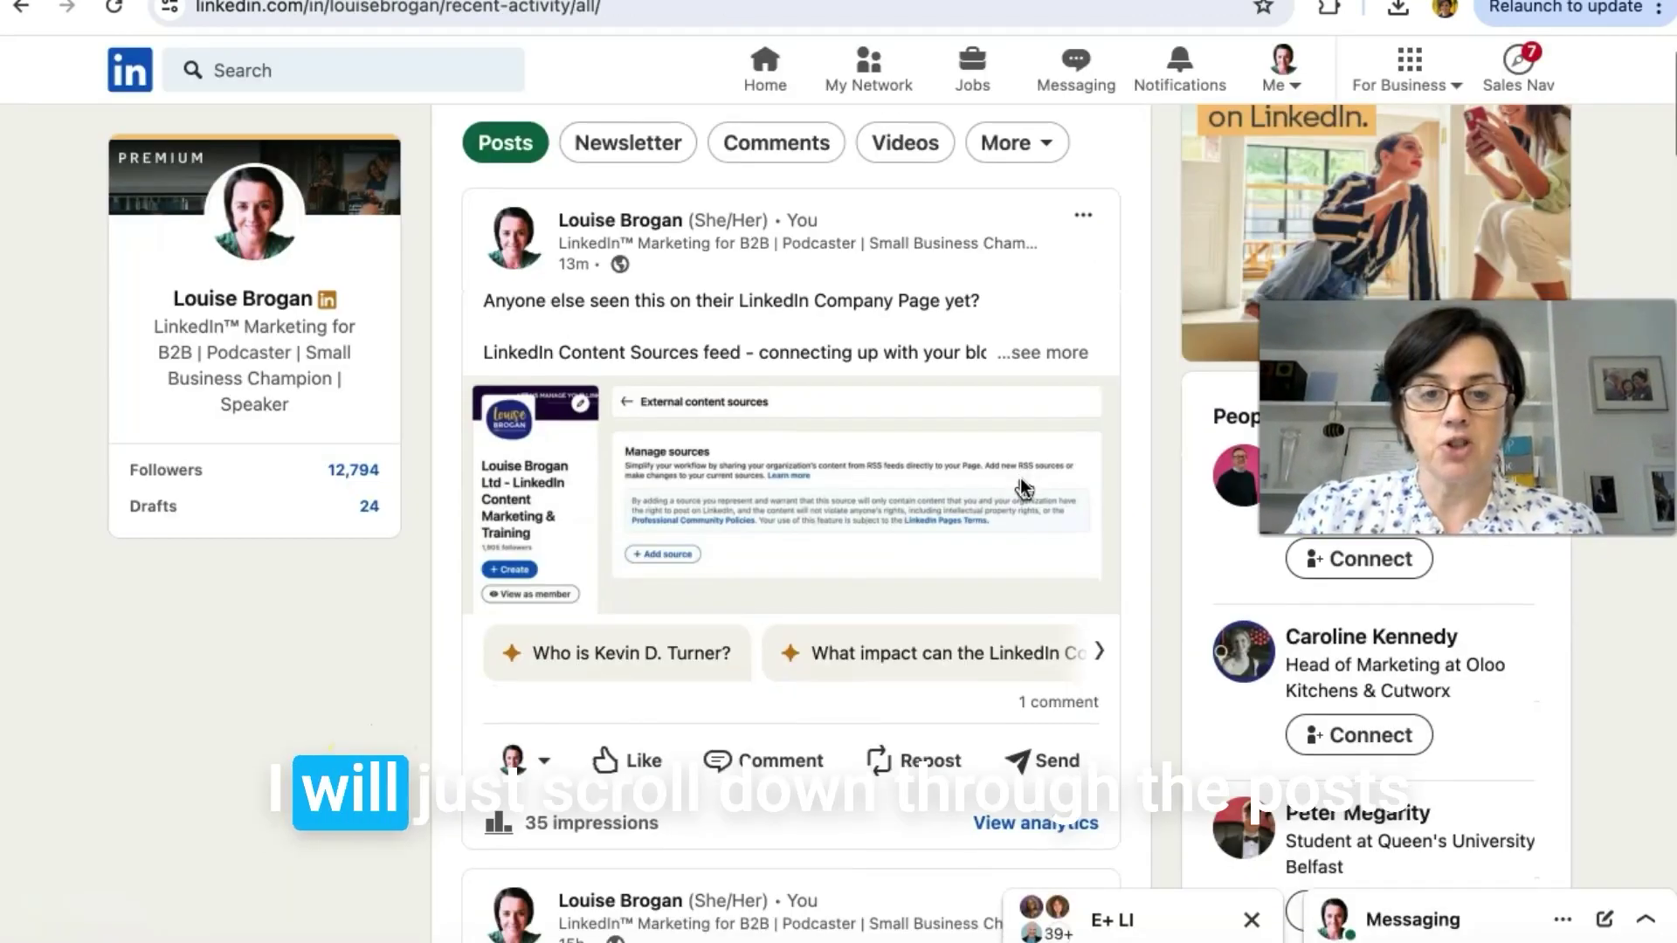
Find the TubeFest multi-image post in the activity feed, page through all its photos in the viewer and close it.
scroll(1021, 479, "down", 5)
scroll(1020, 479, "down", 5)
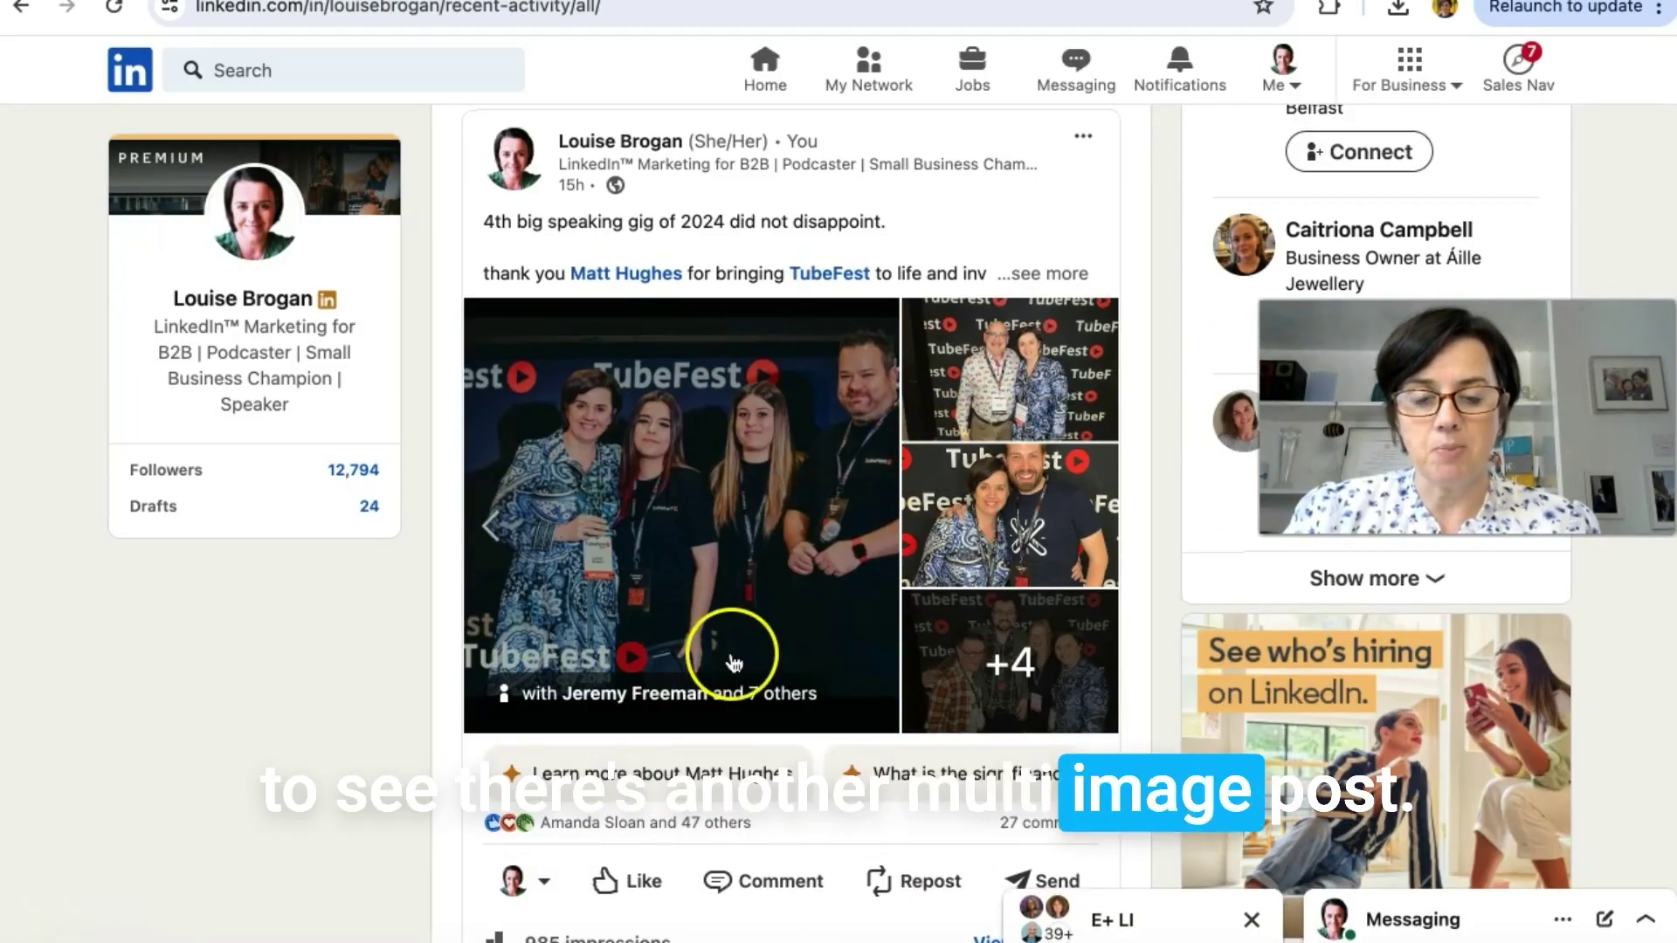
scroll(730, 661, "down", 1)
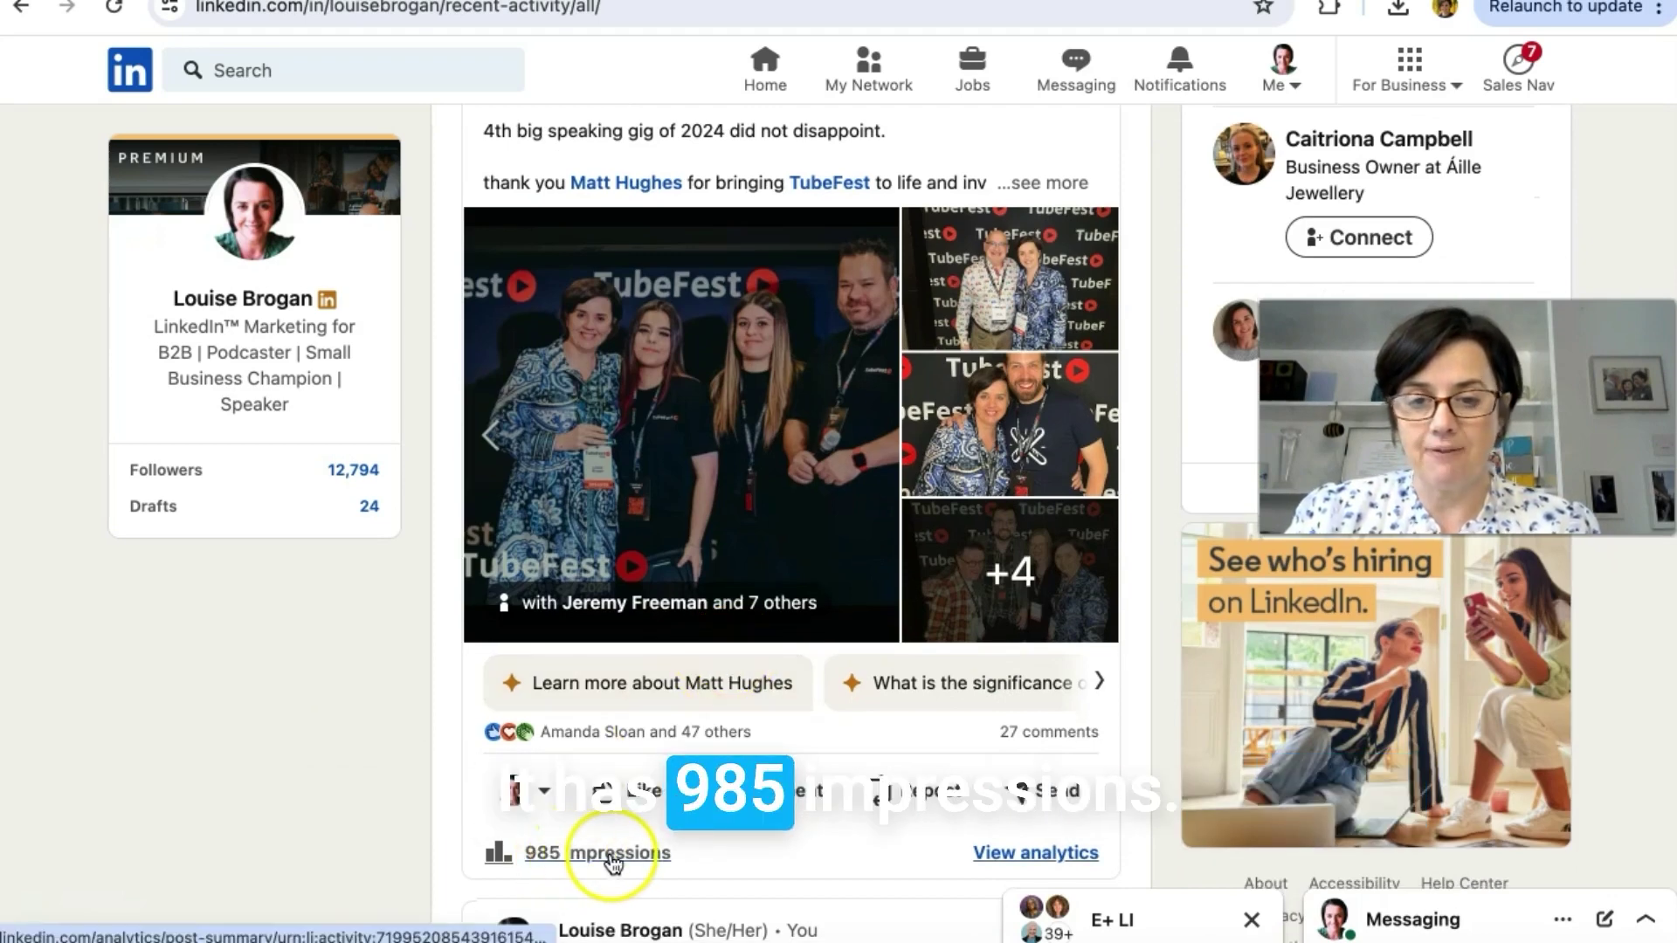
left_click(666, 457)
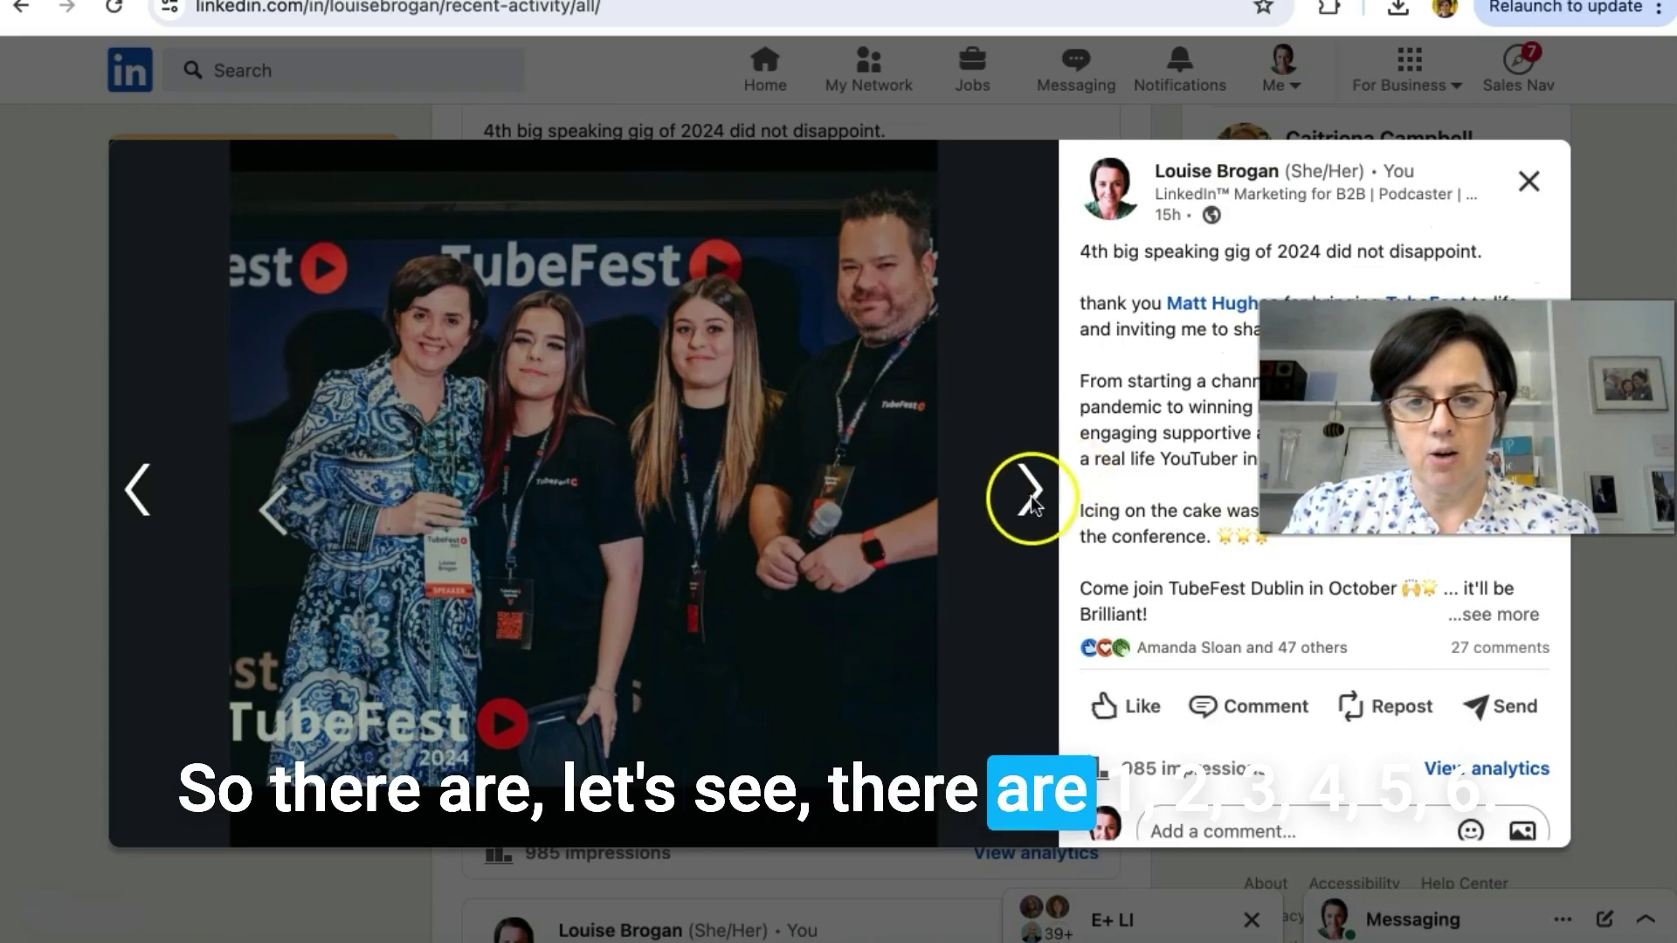
left_click(1029, 494)
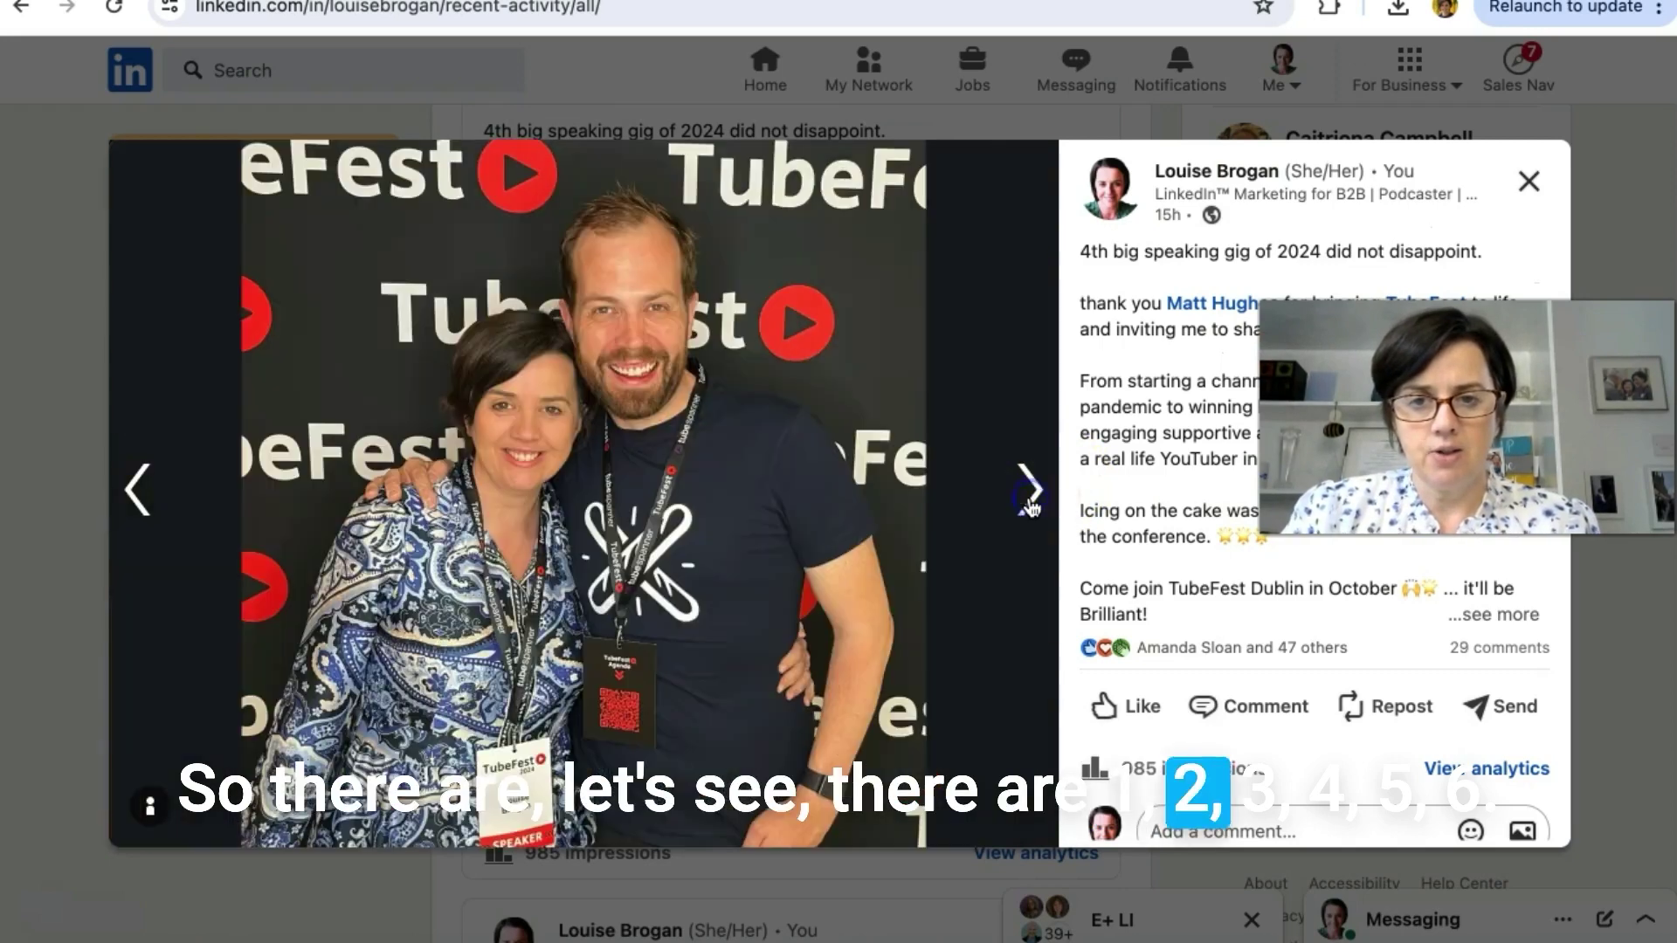
left_click(1029, 494)
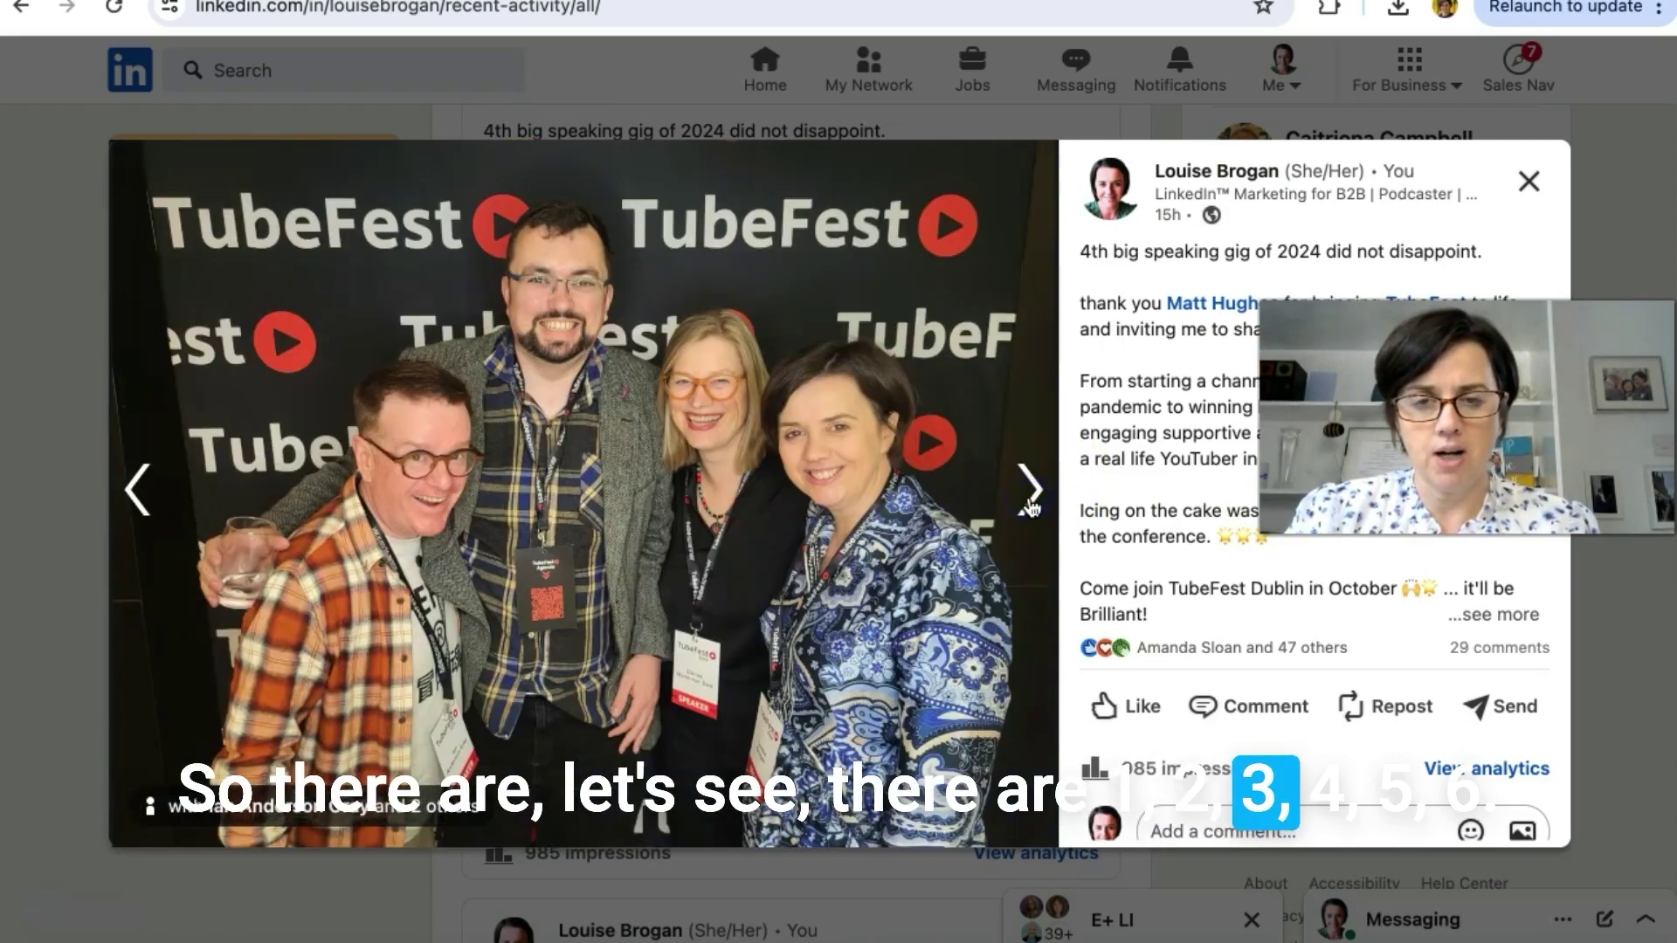
left_click(1030, 499)
left_click(1029, 503)
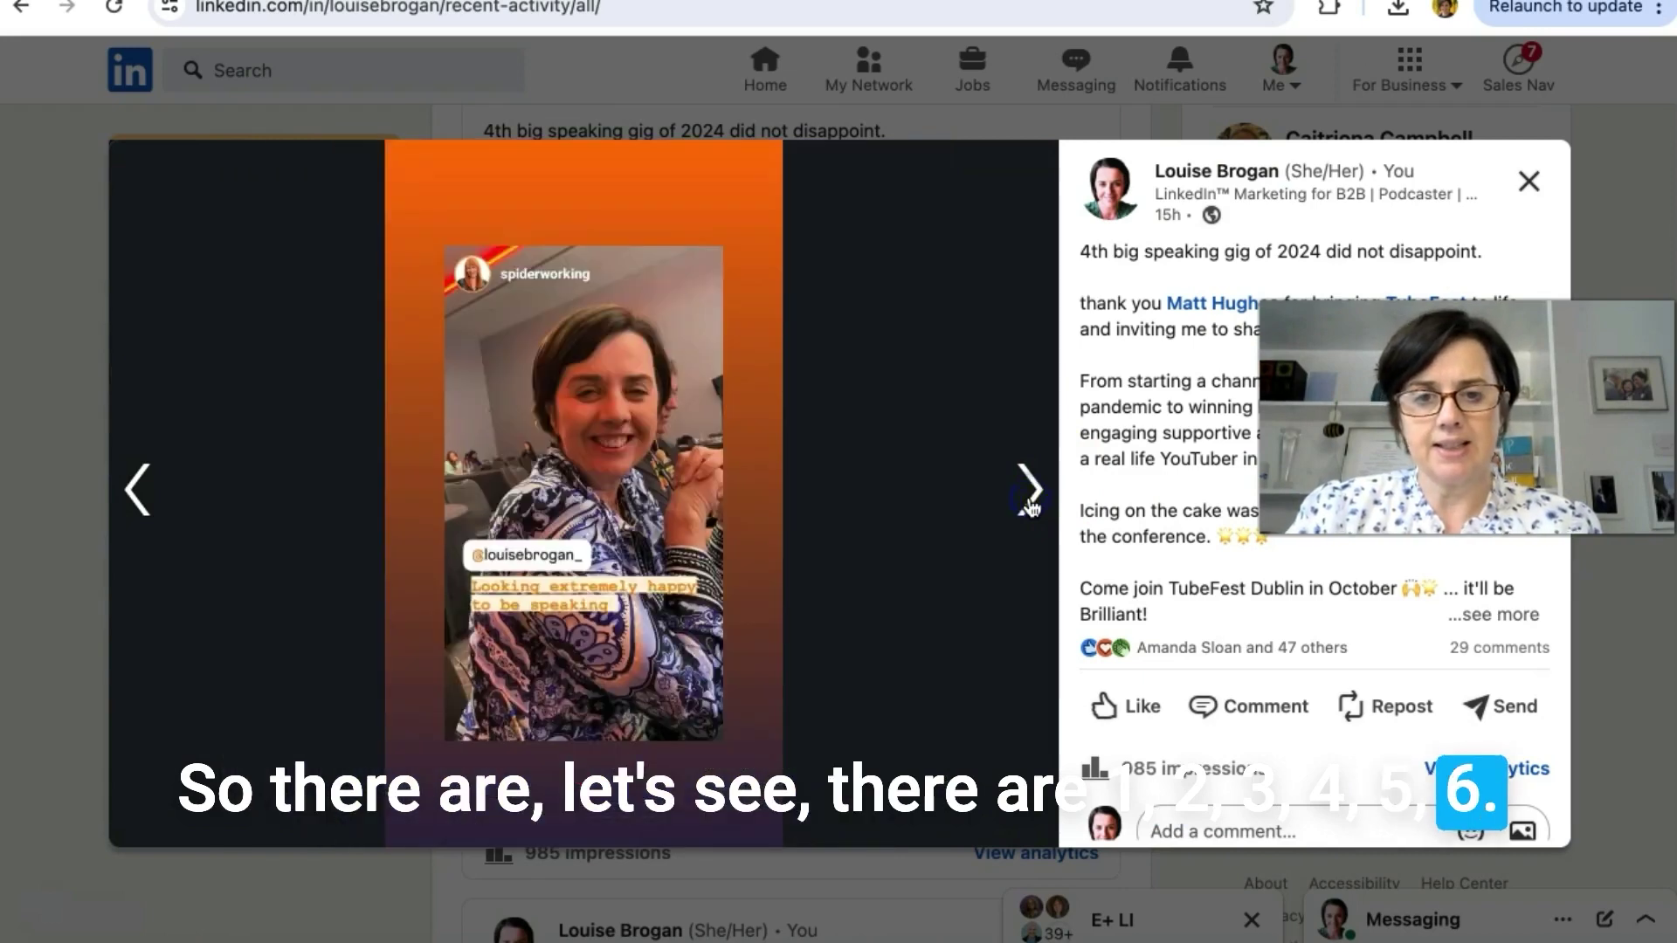
left_click(1031, 505)
left_click(1029, 504)
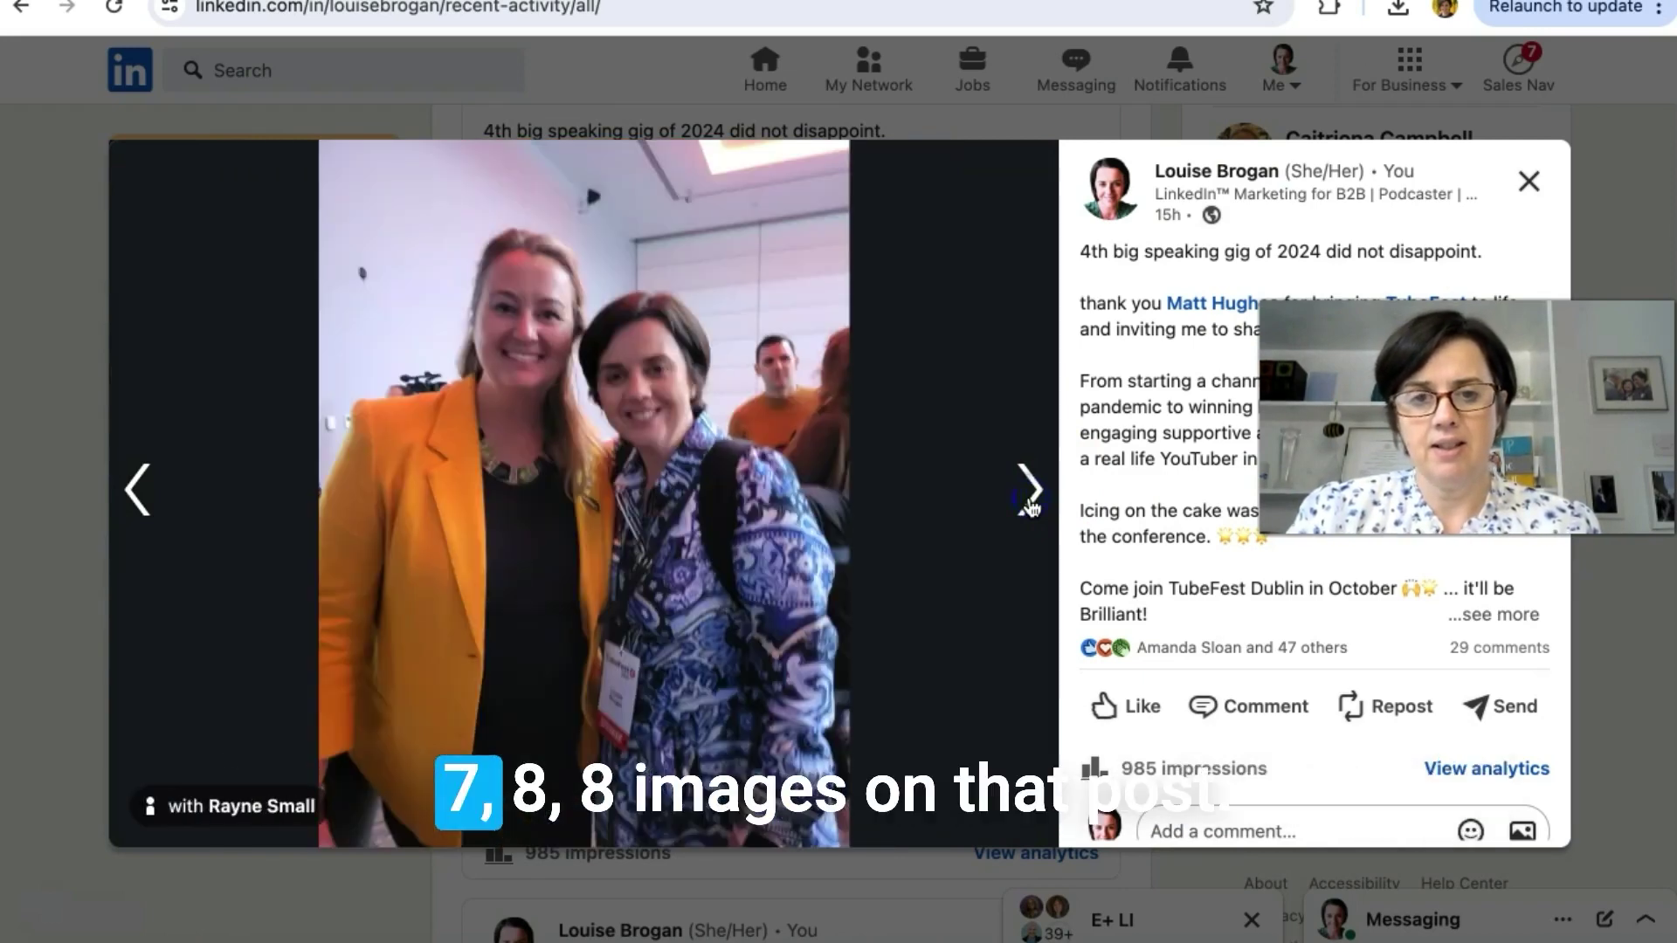
left_click(1030, 503)
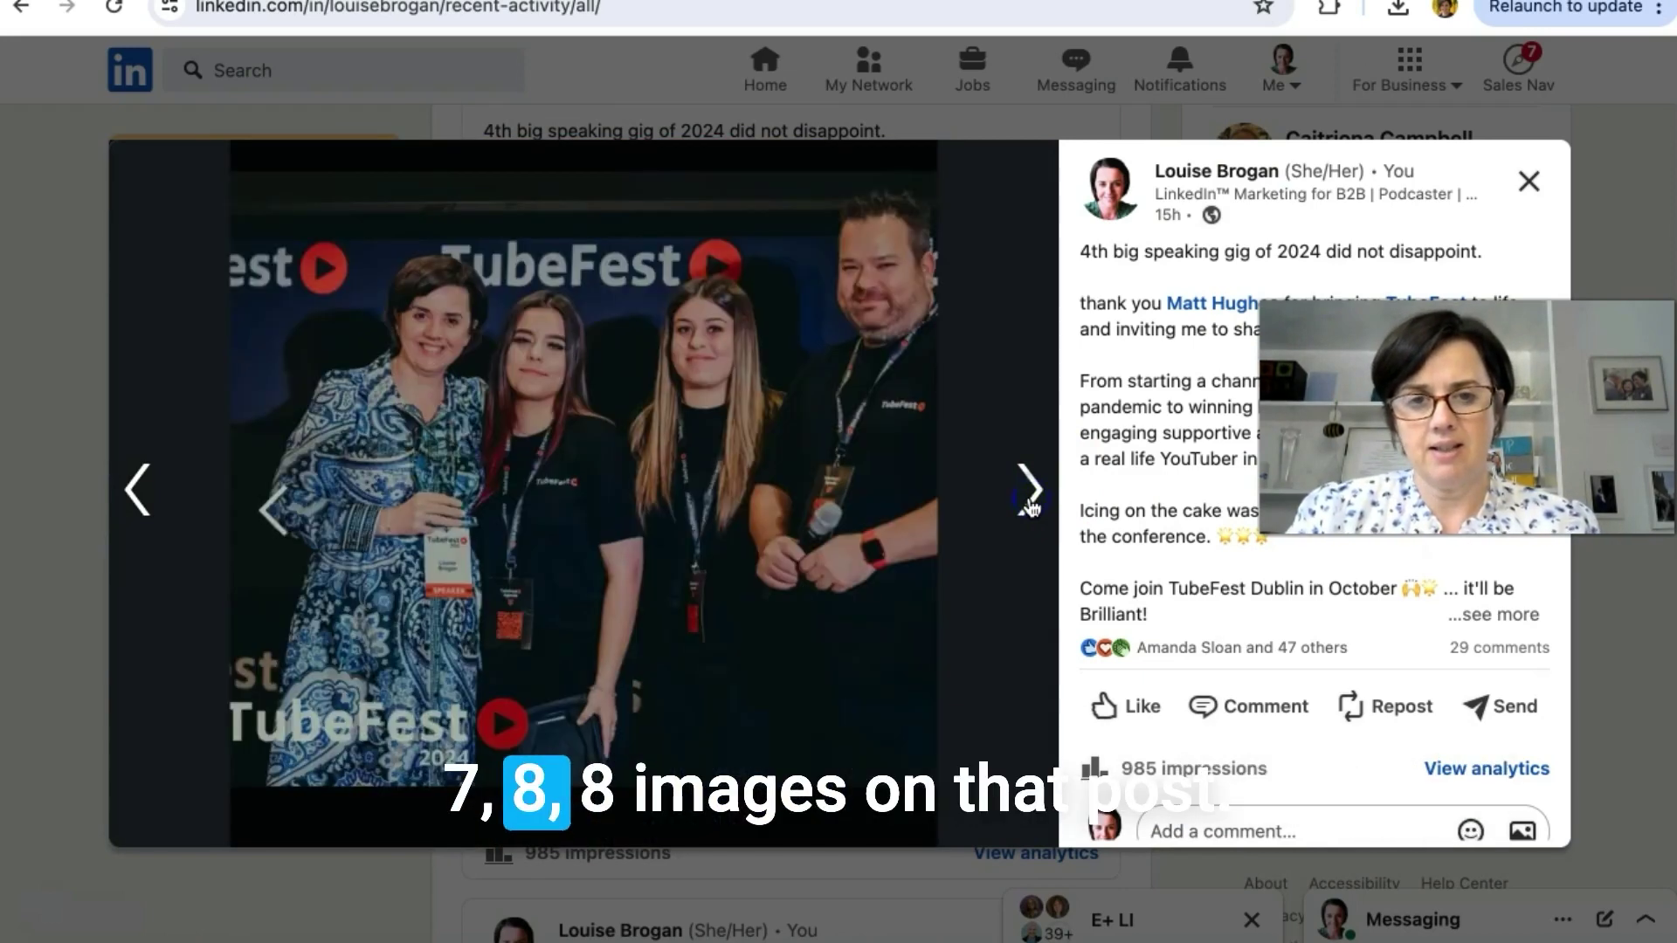
left_click(1530, 186)
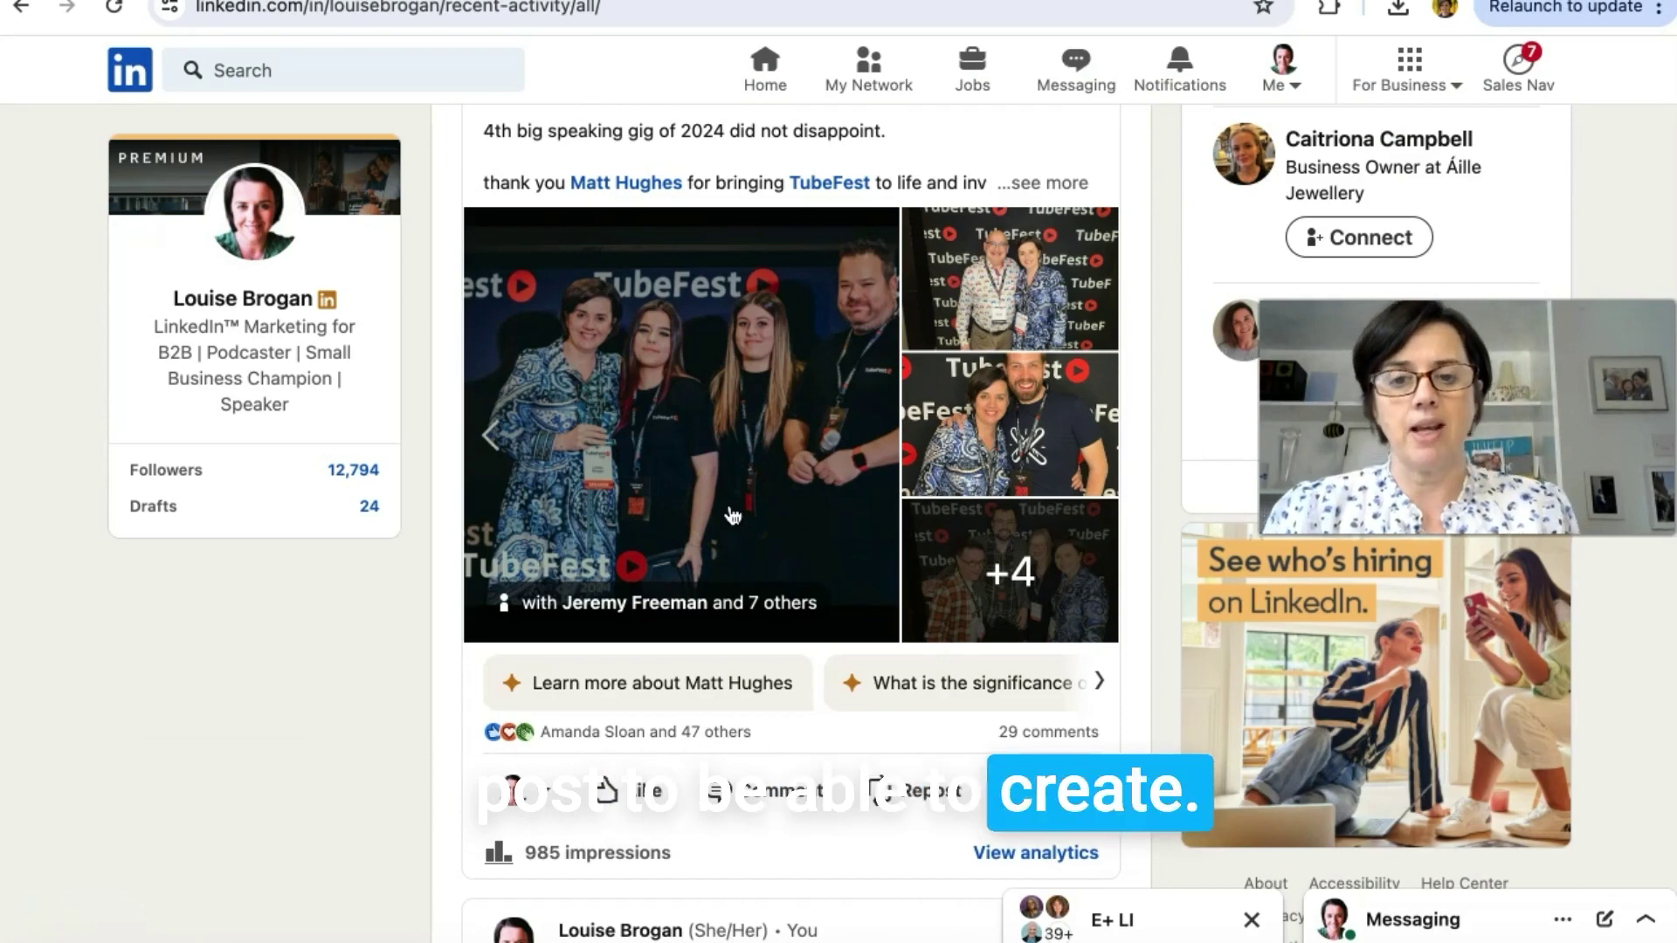
Open the TubeFest post's analytics and review its discovery, engagement and audience demographics figures.
scroll(615, 587, "down", 3)
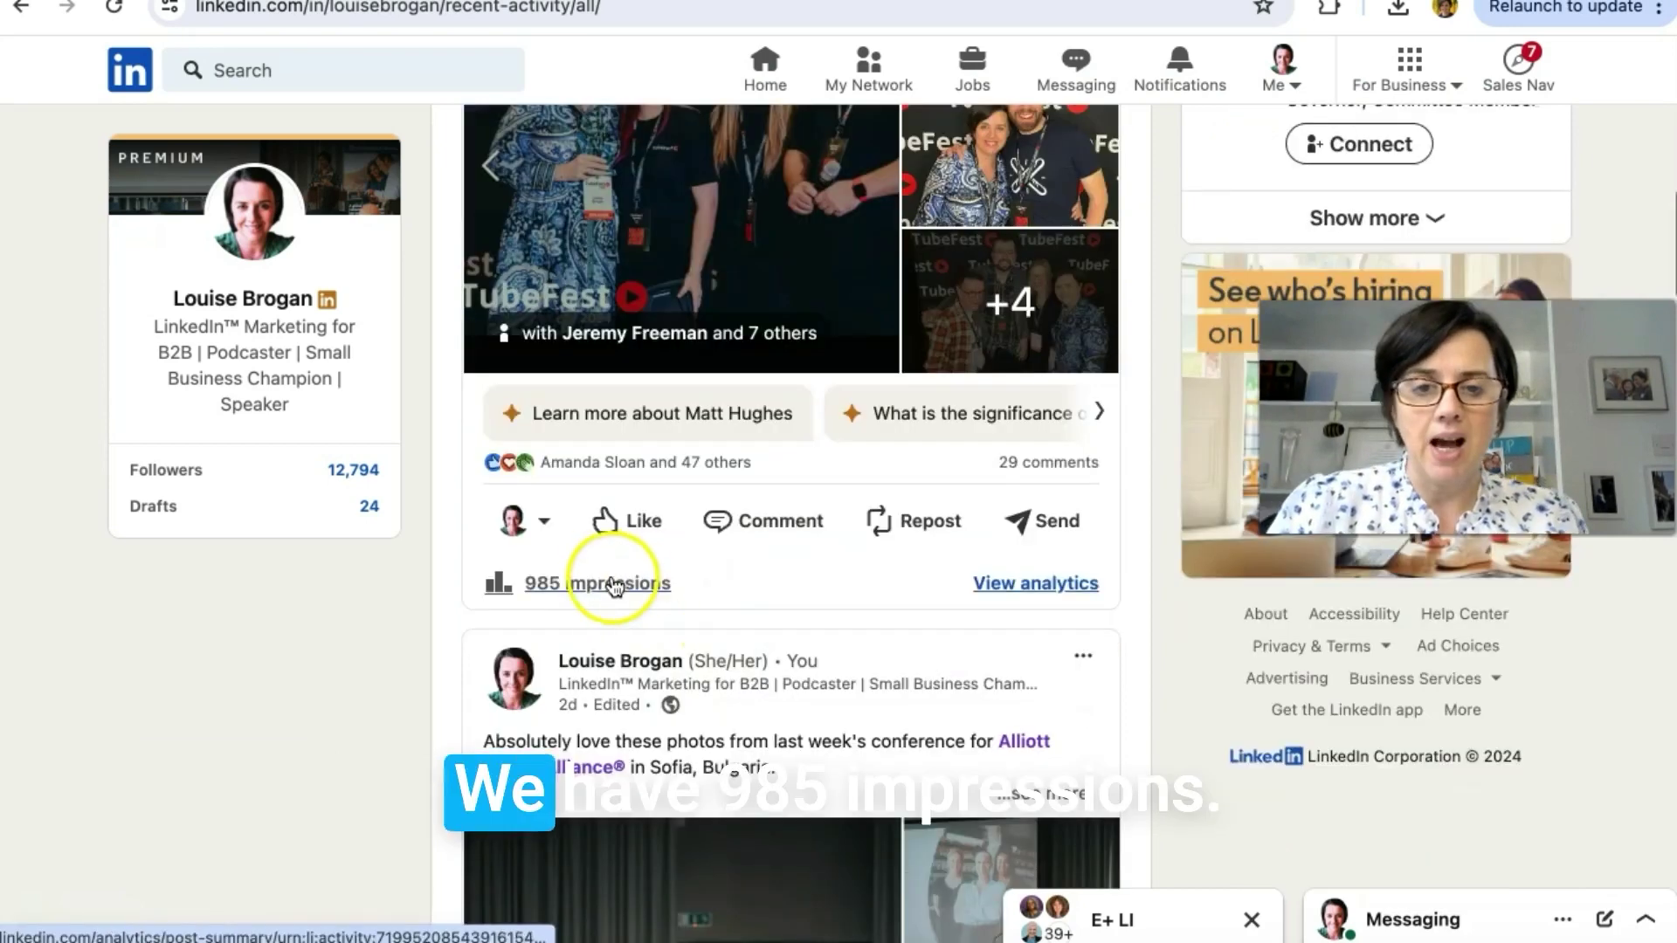
left_click(1038, 599)
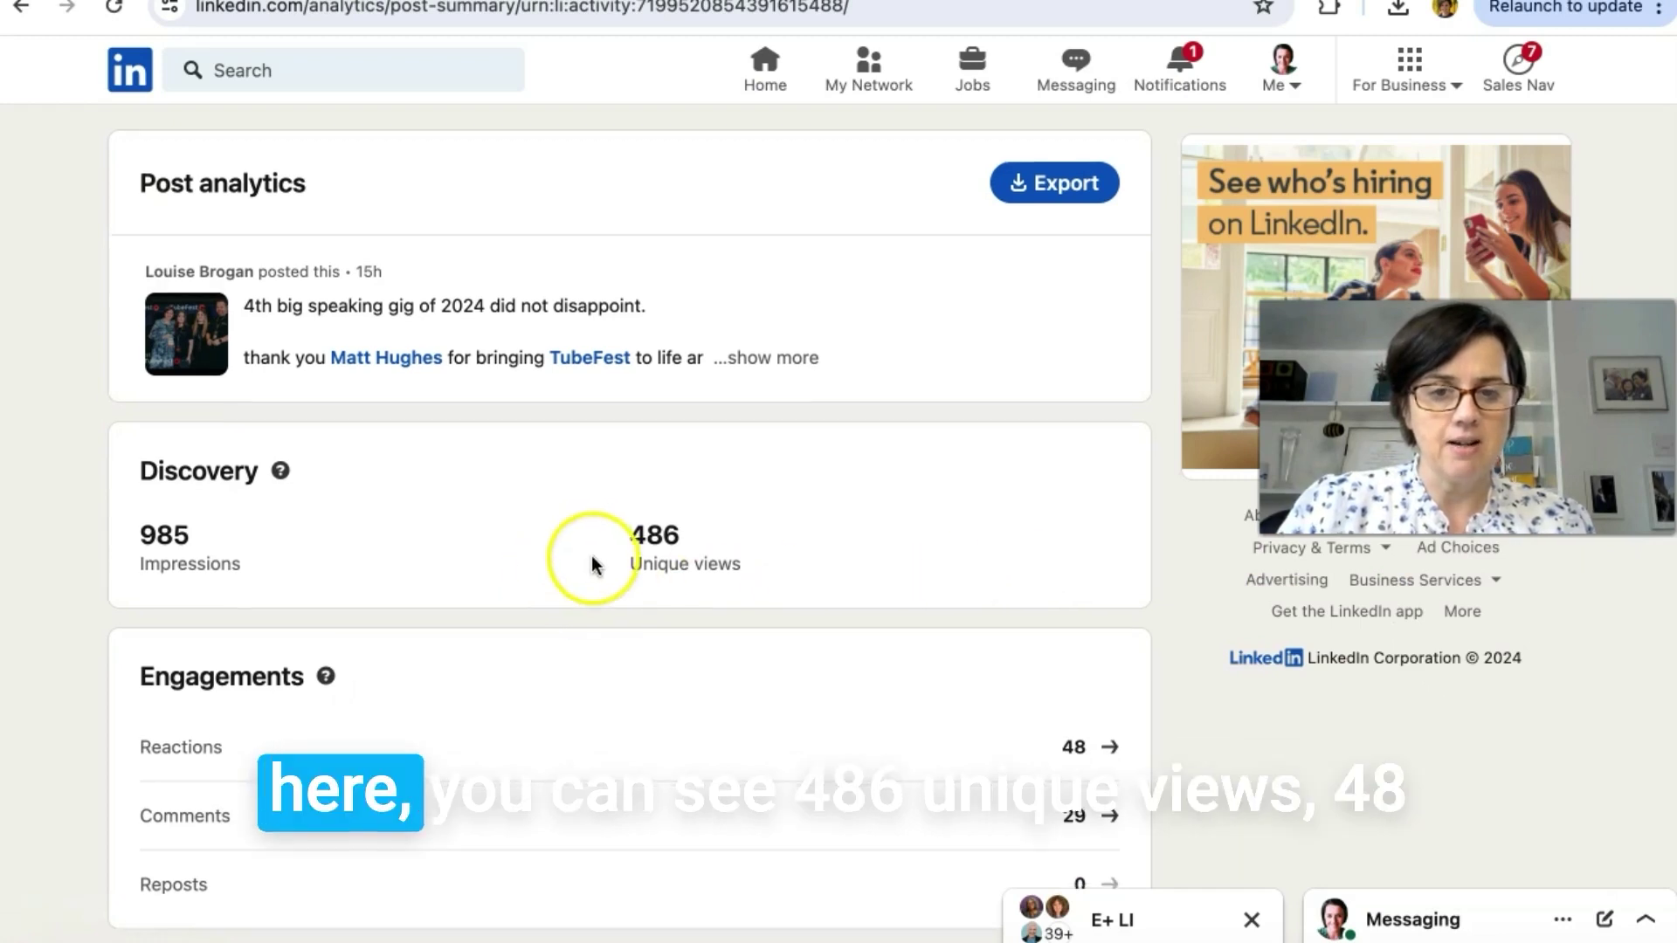
scroll(592, 559, "down", 2)
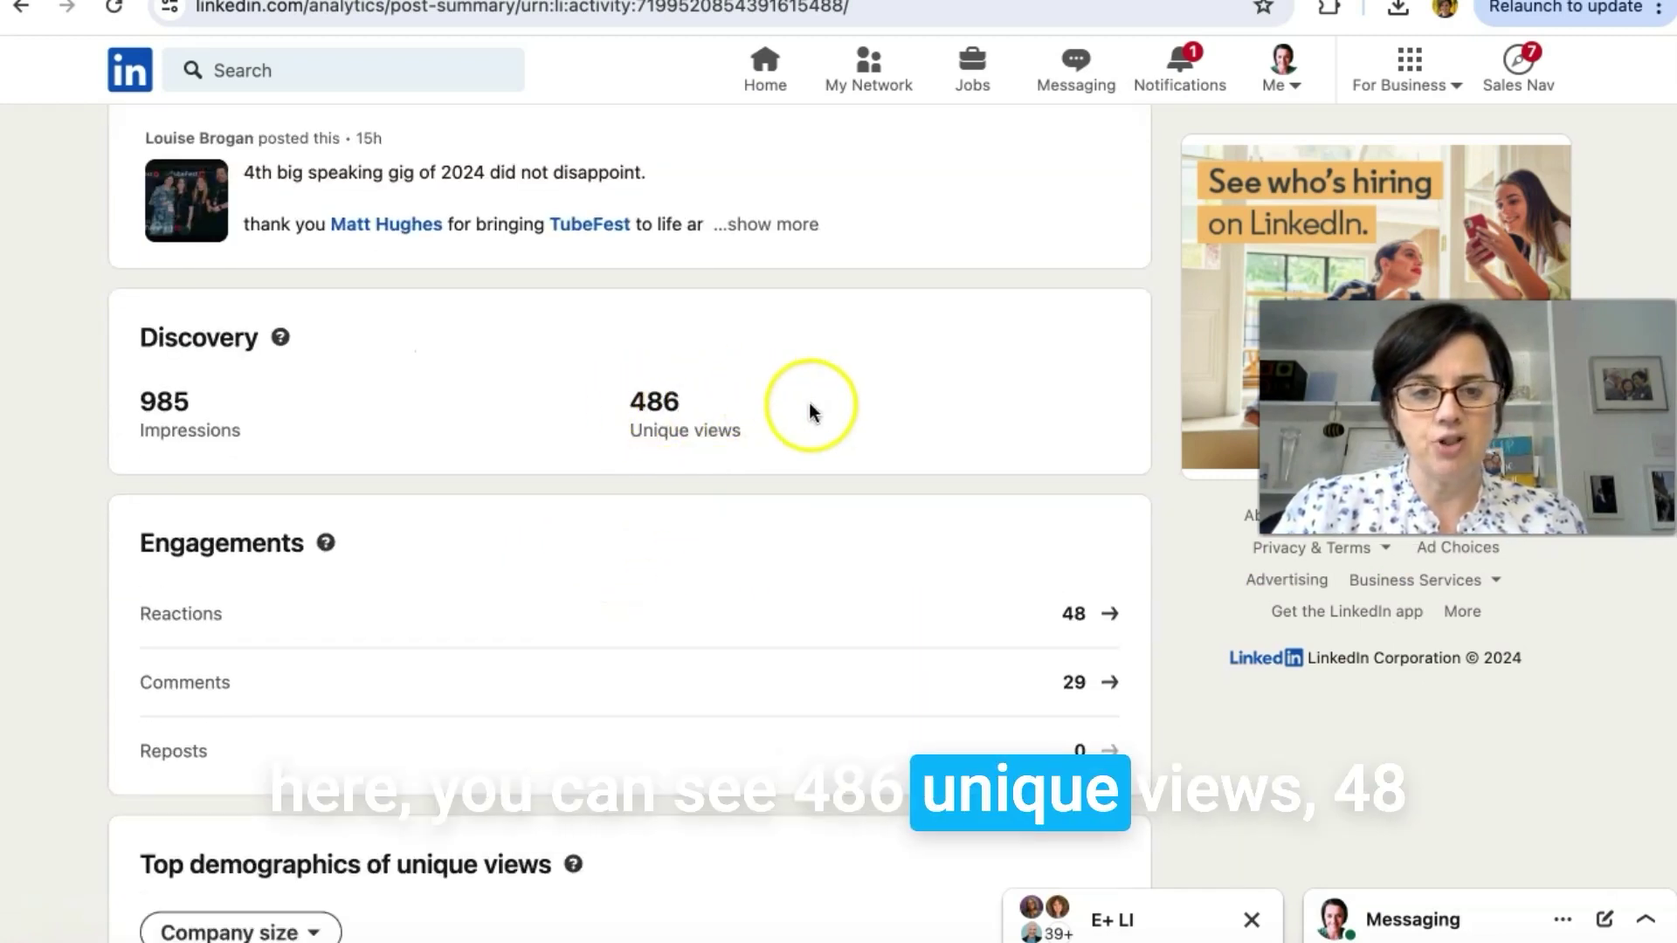
scroll(808, 402, "down", 2)
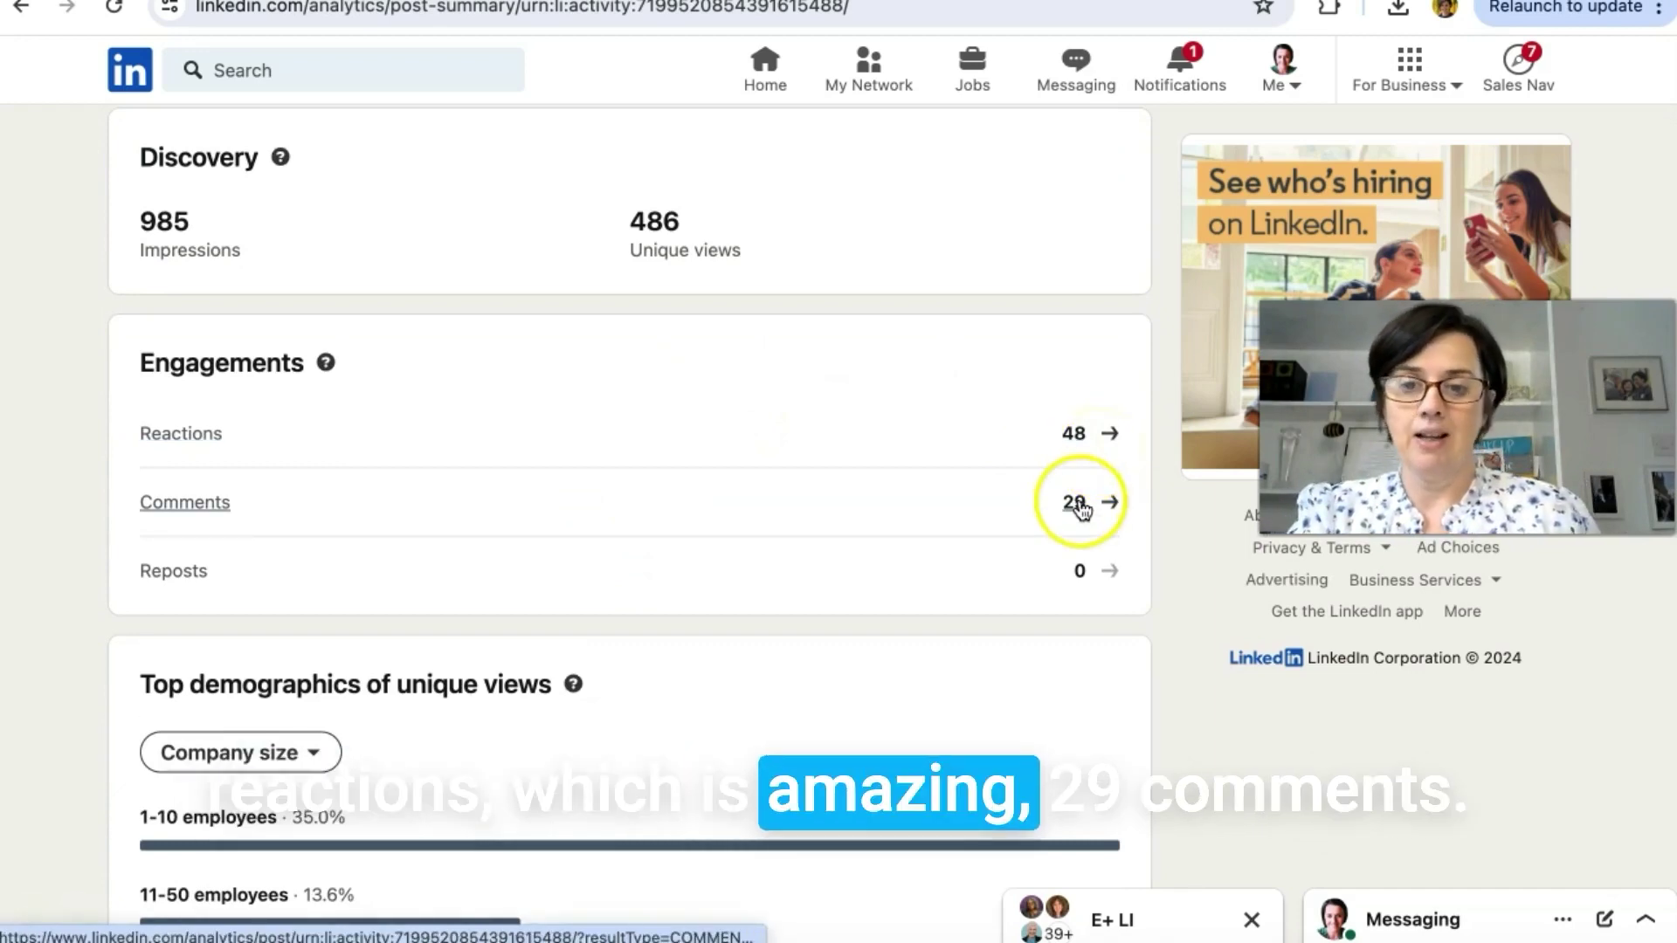
scroll(908, 513, "down", 5)
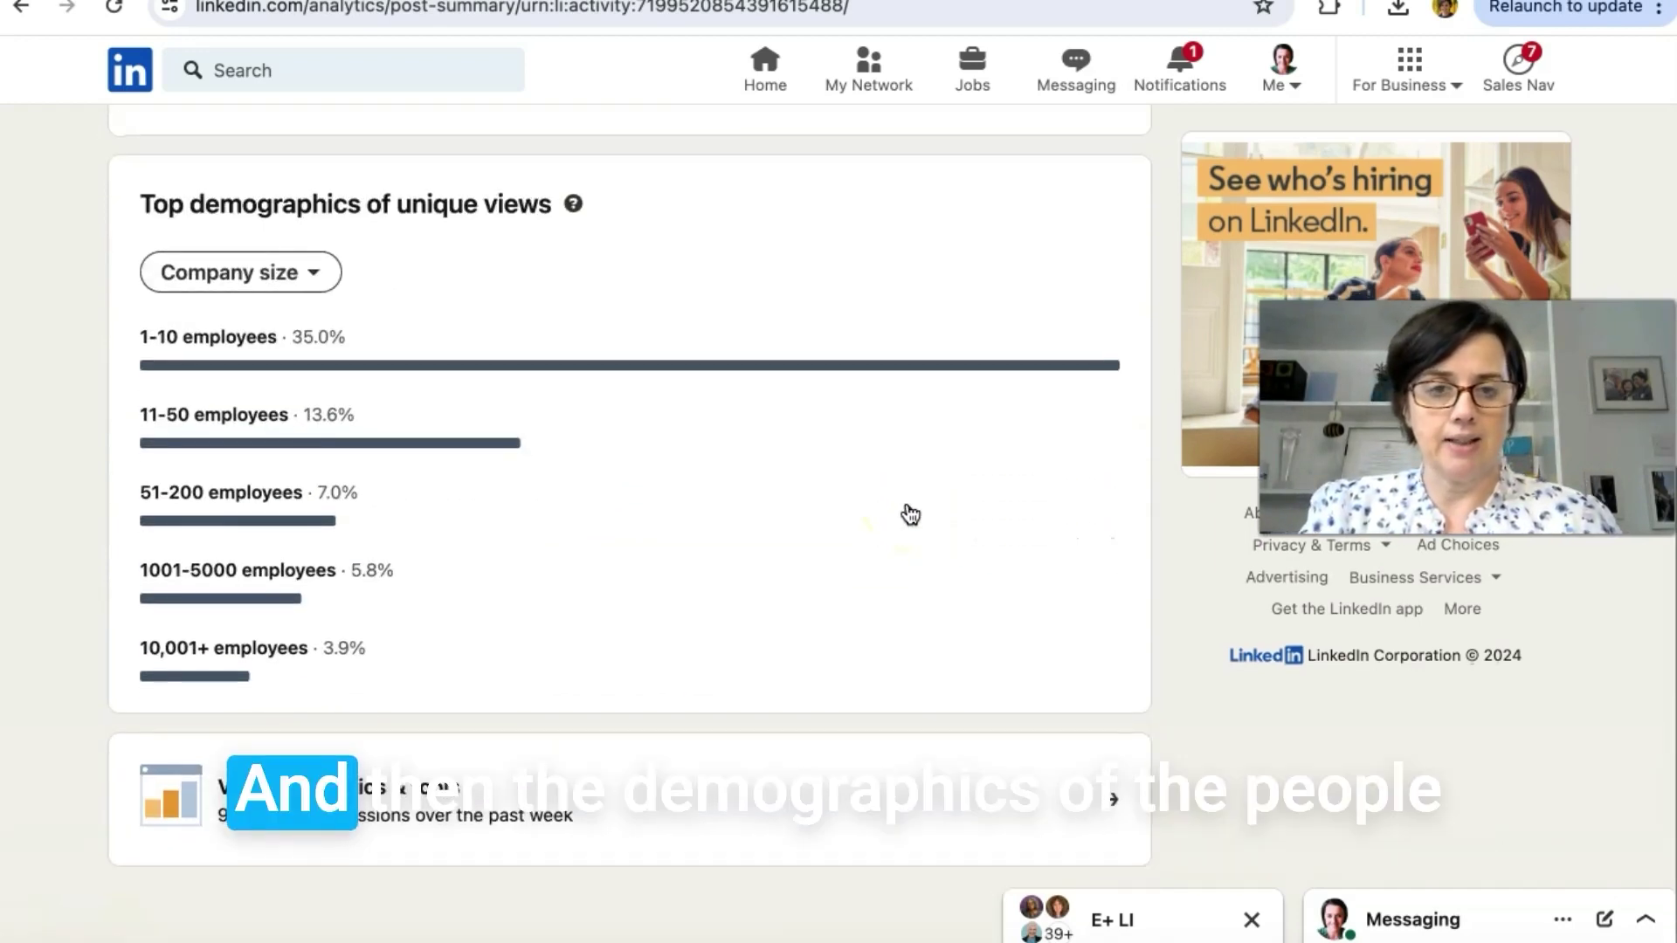
scroll(637, 576, "up", 15)
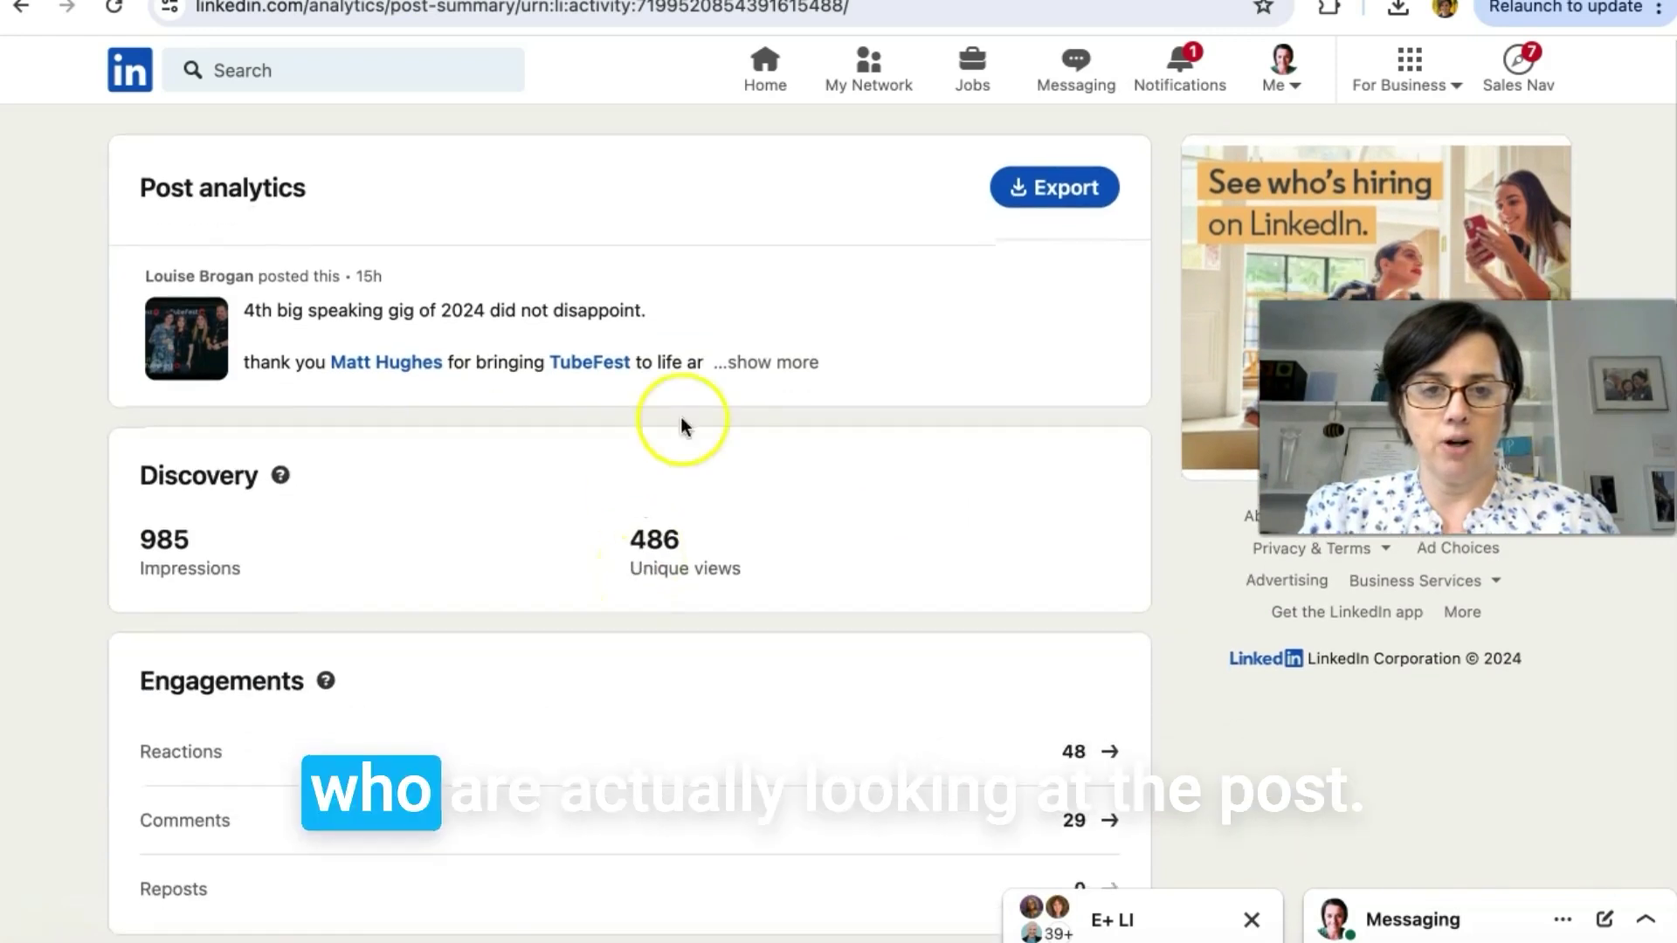
Start a media post from the home feed and upload biz buddies podcast.png, the No.10 doorway JPEG and the LinkedIn masterclass image.
left_click(766, 66)
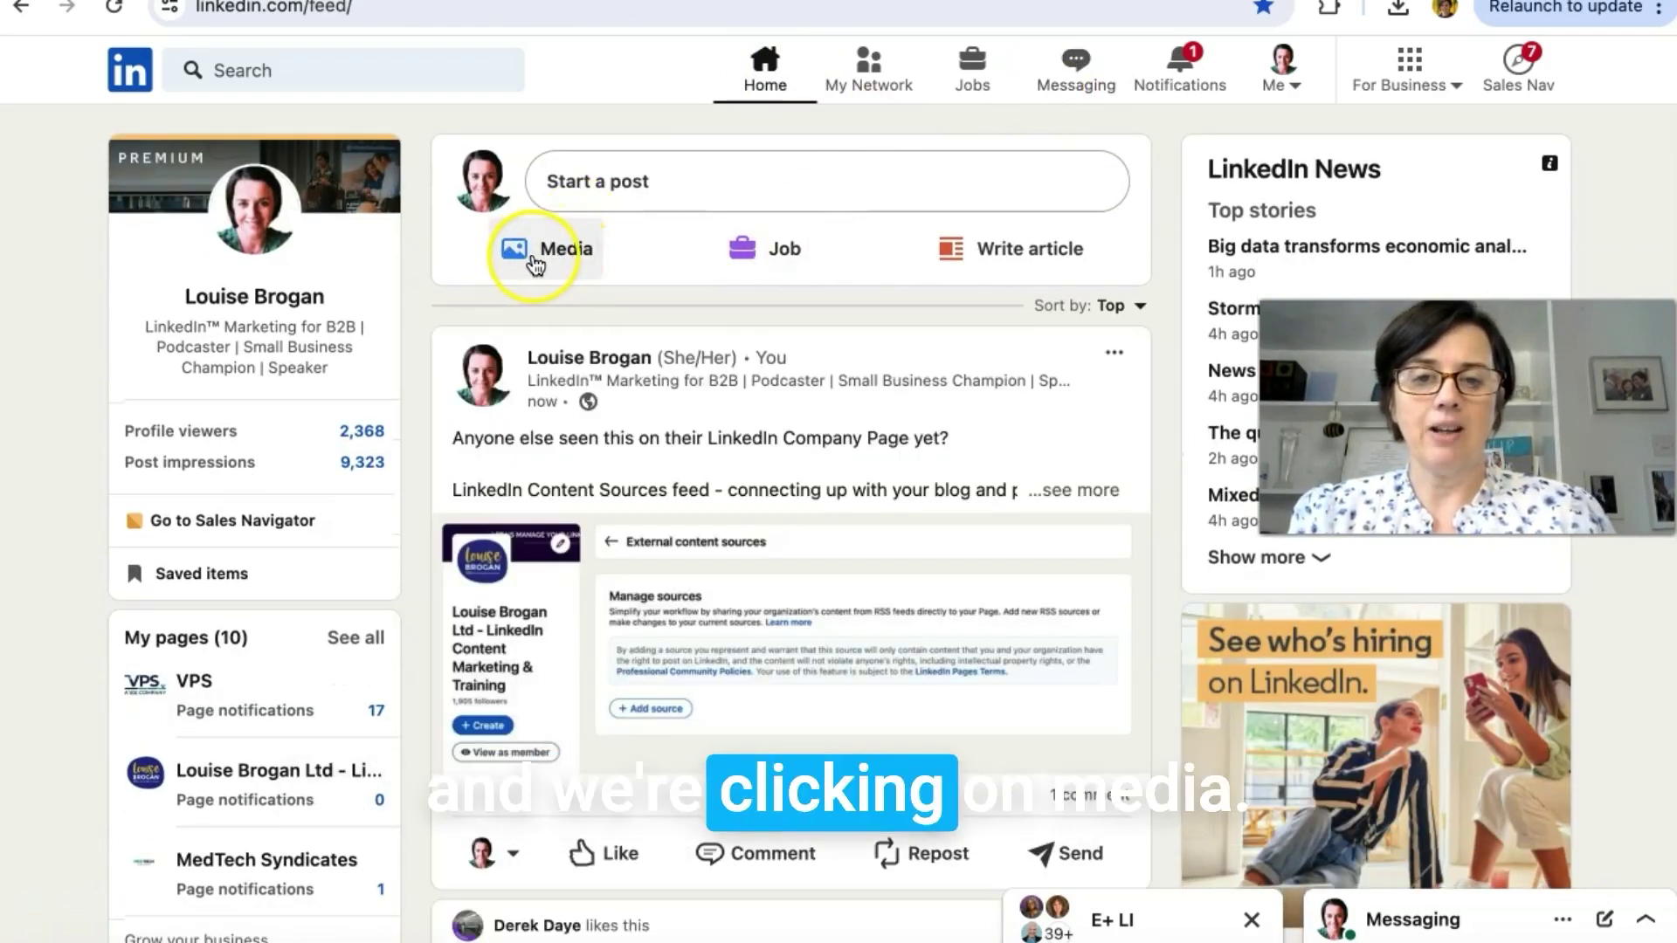
left_click(535, 262)
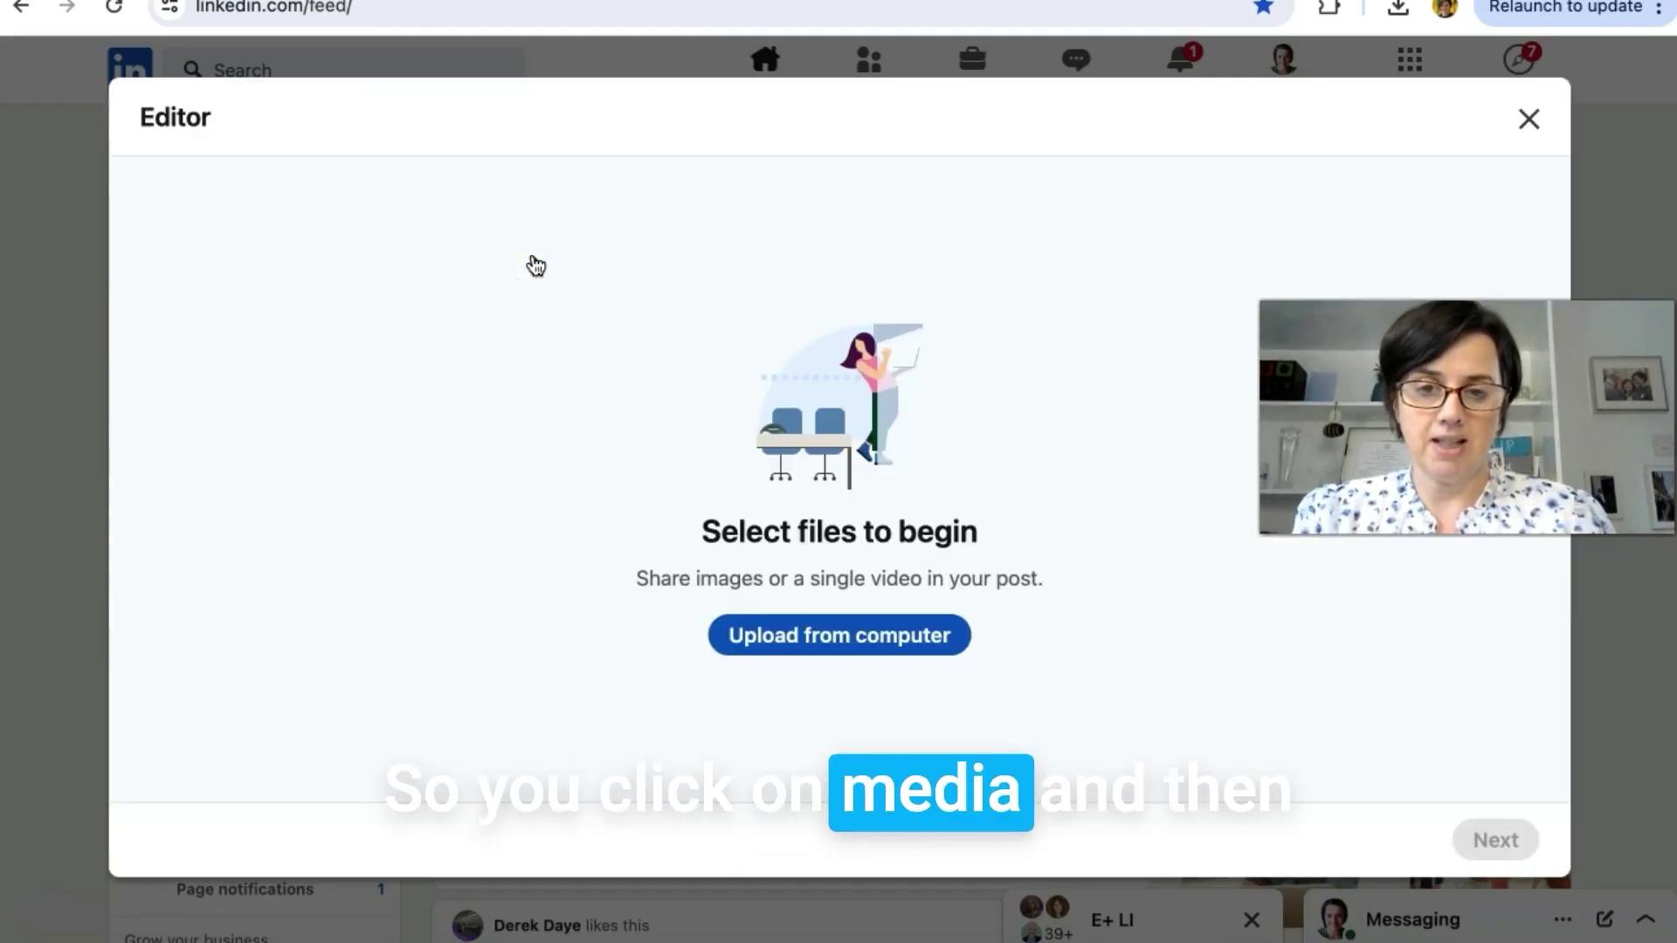
left_click(782, 650)
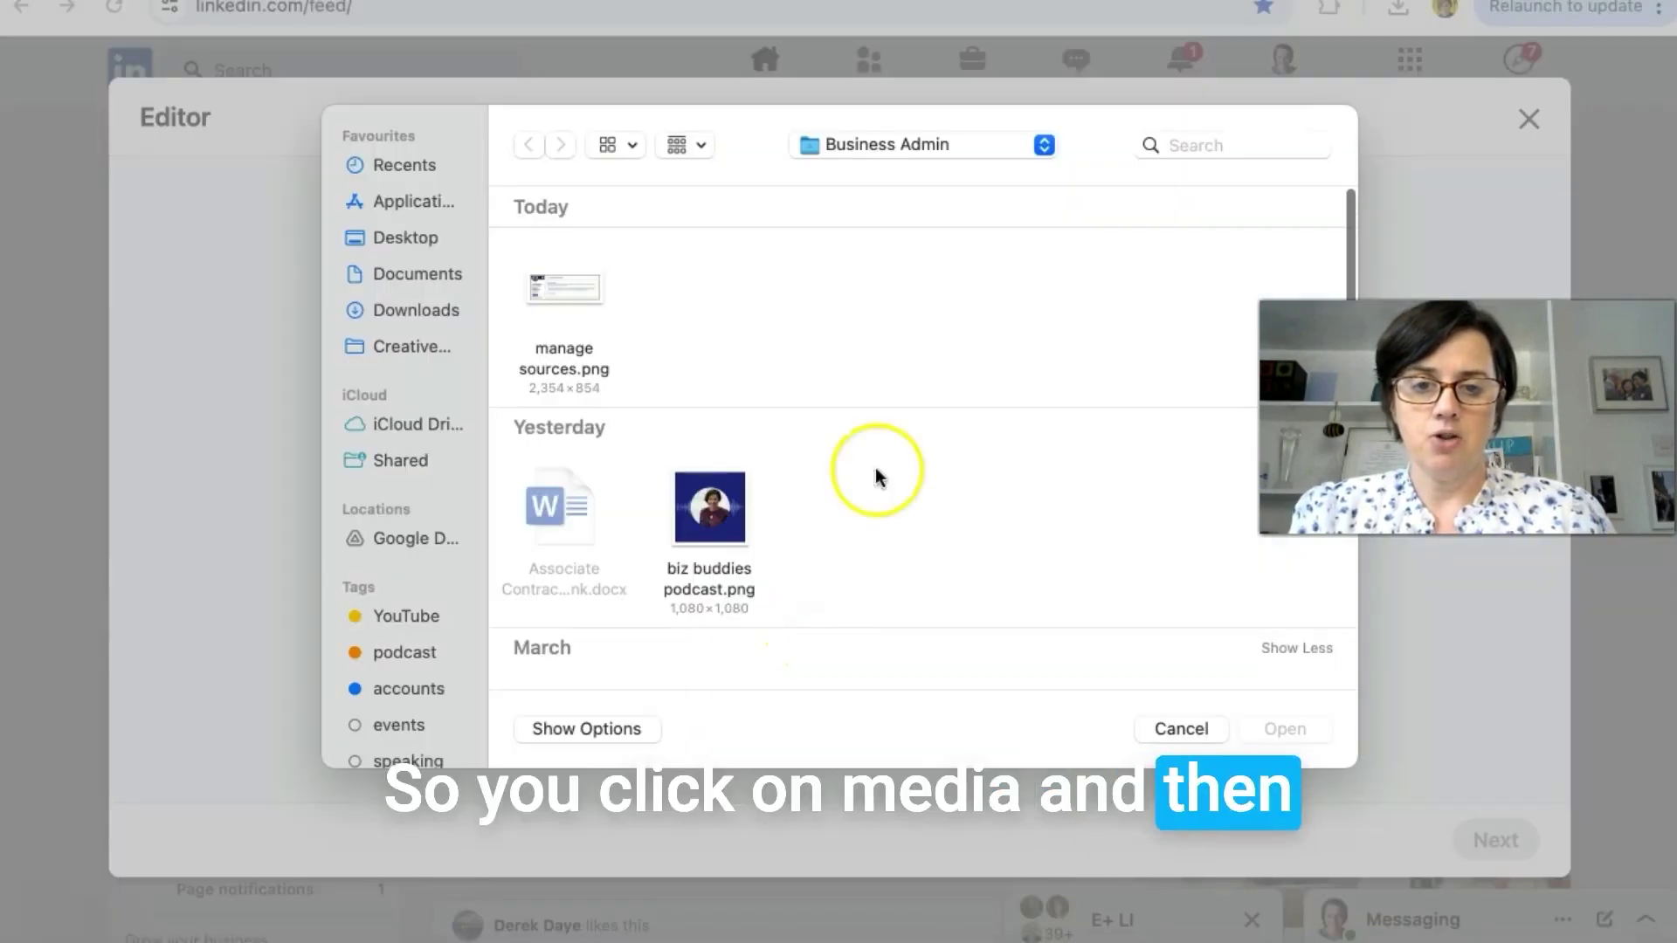
left_click(714, 513)
scroll(720, 519, "down", 5)
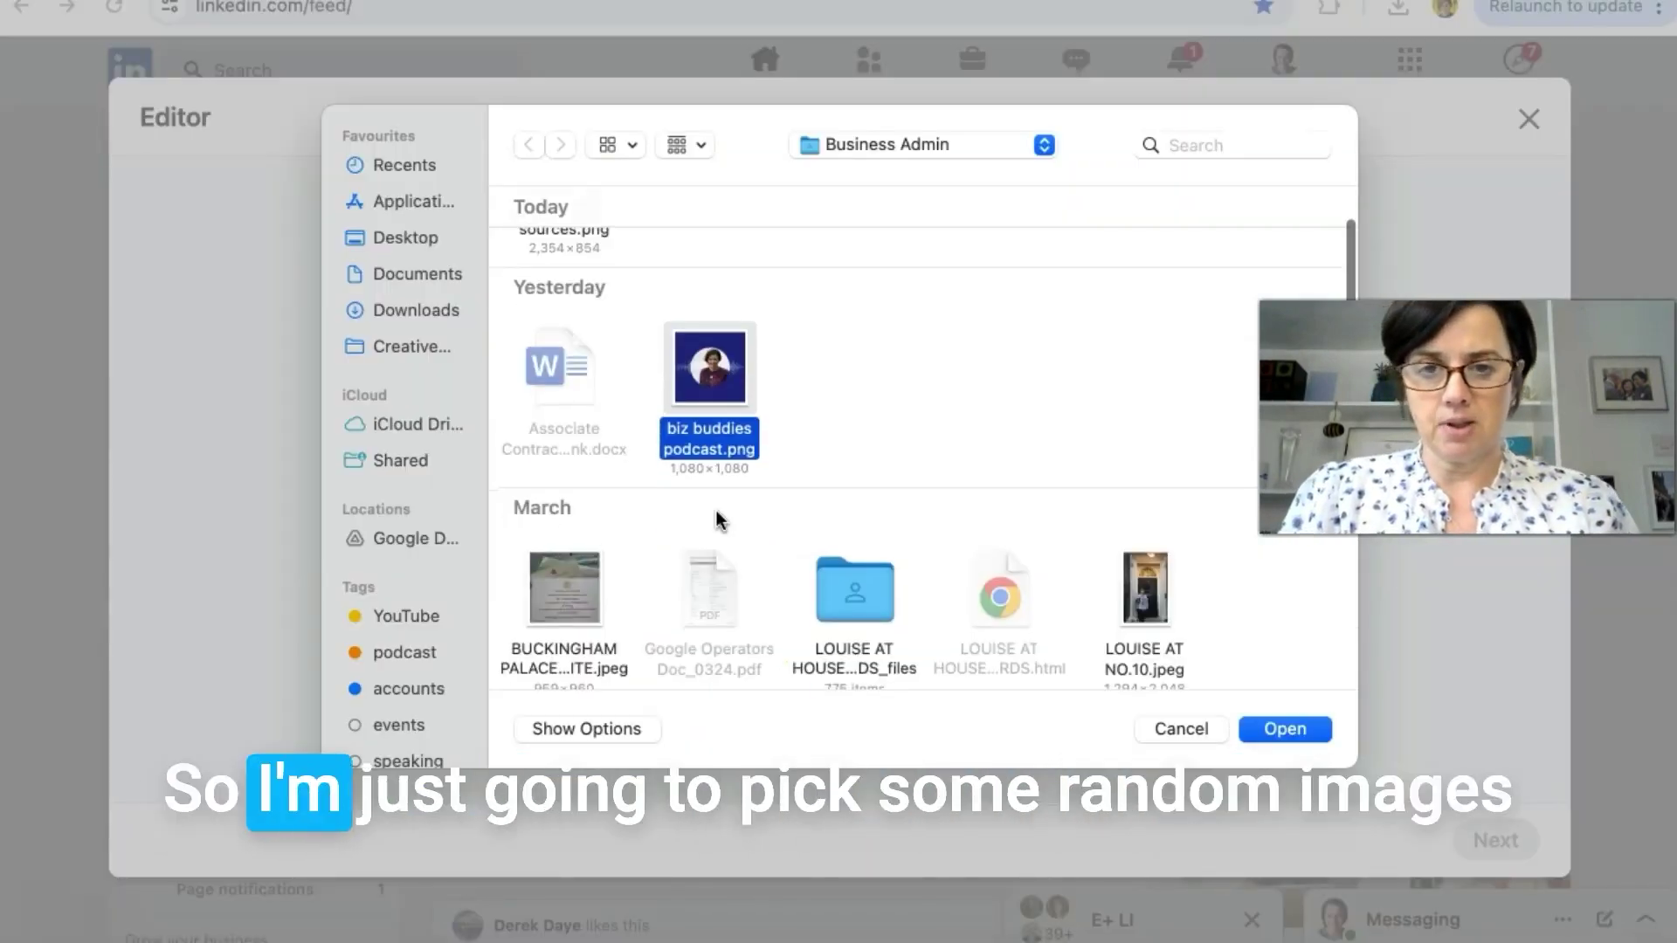
left_click(1145, 461, "super")
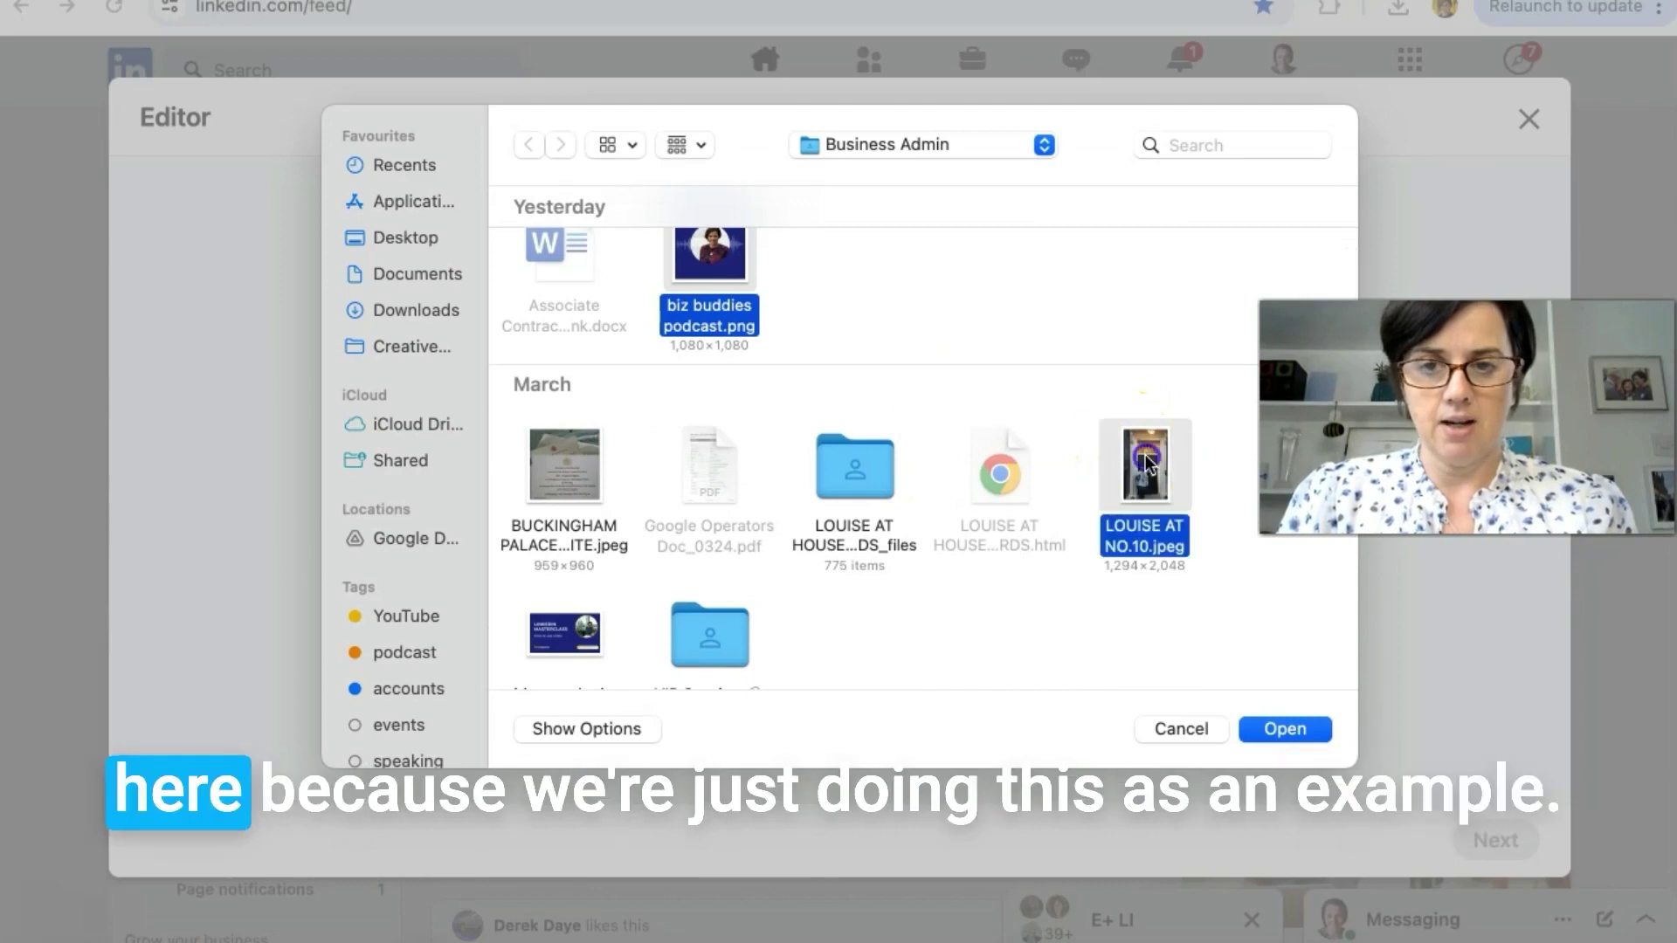
left_click(564, 629, "super")
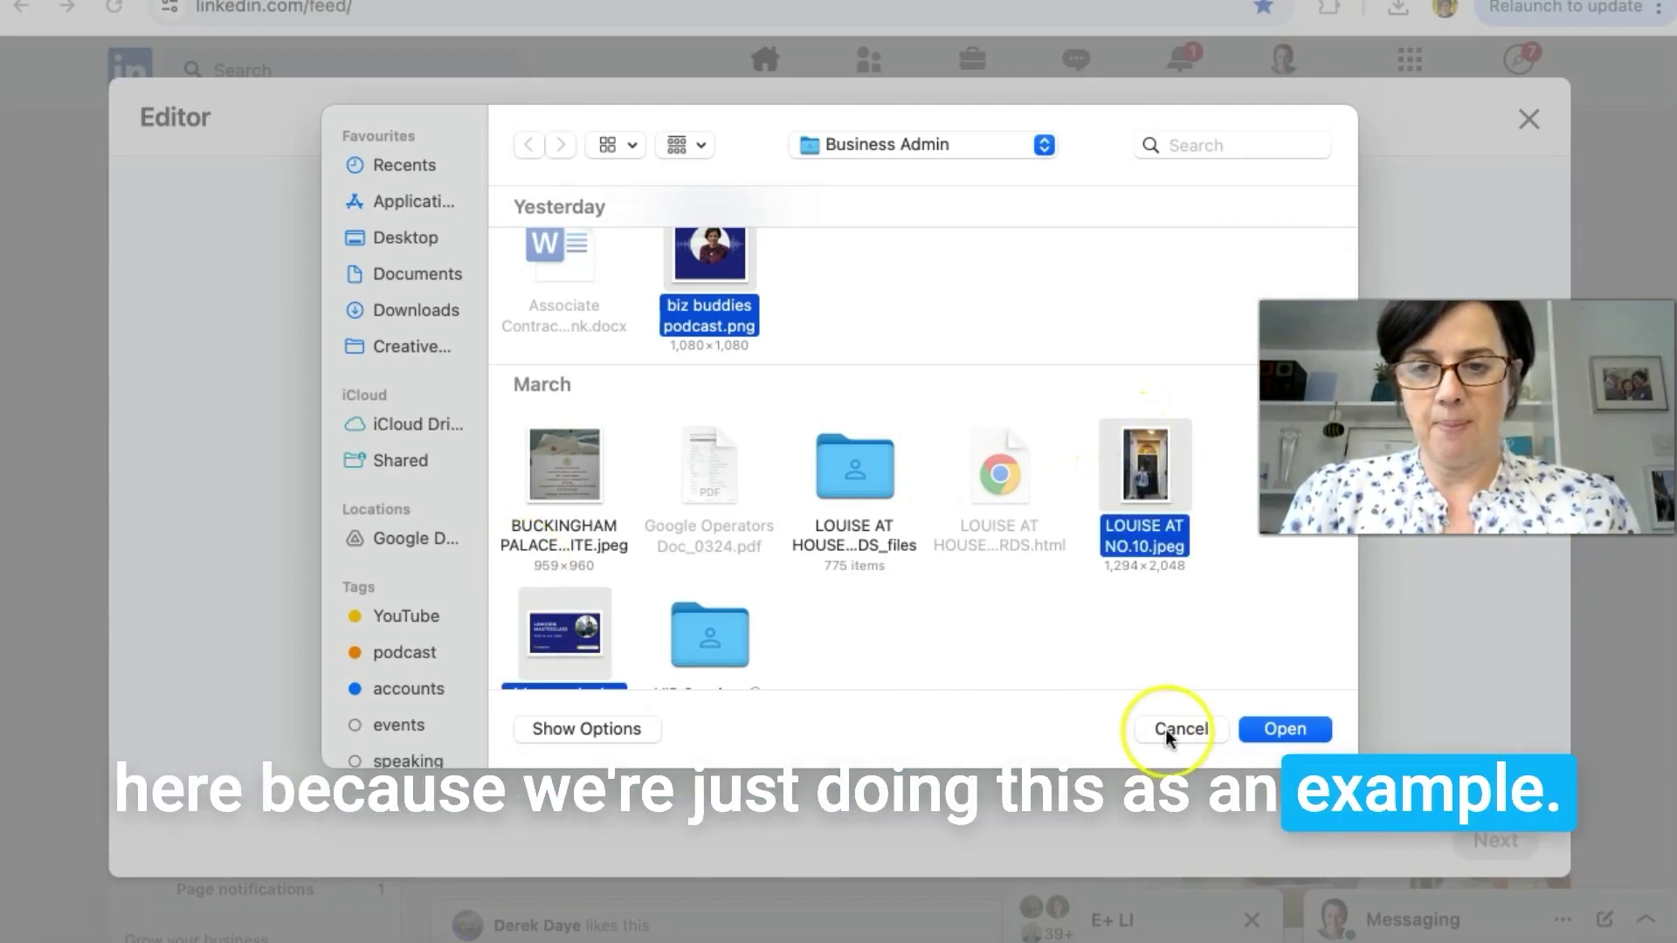
left_click(1307, 730)
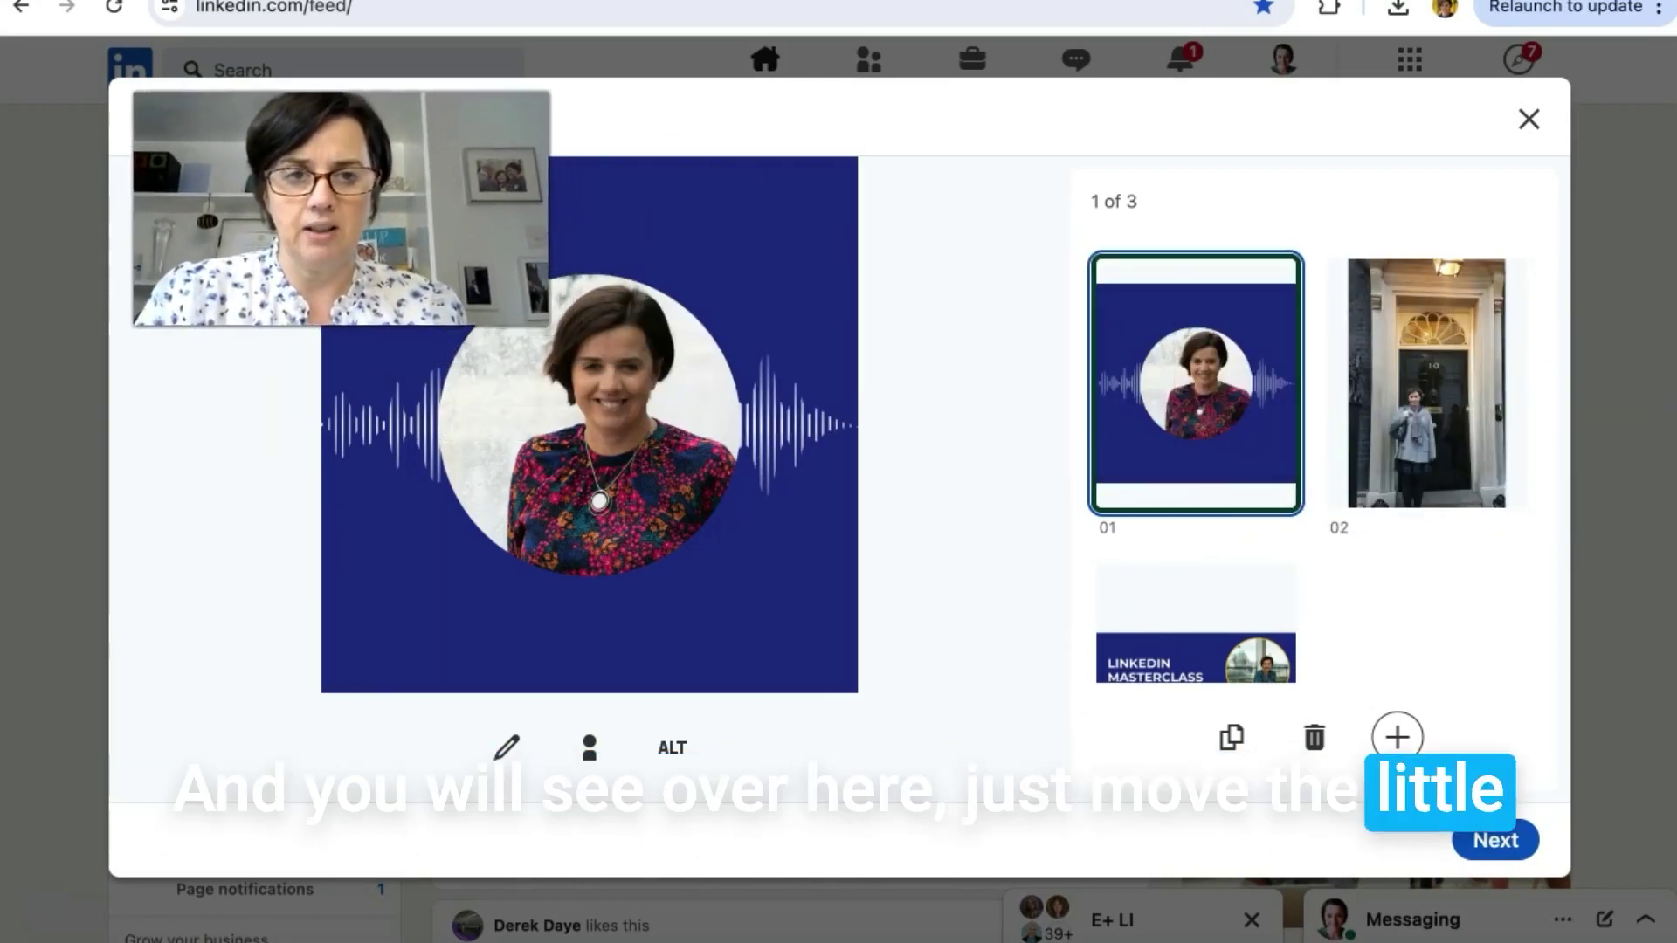
Reorder the uploaded images so the podcast image comes second, after the No.10 doorway photo.
mouse_move(1226, 469)
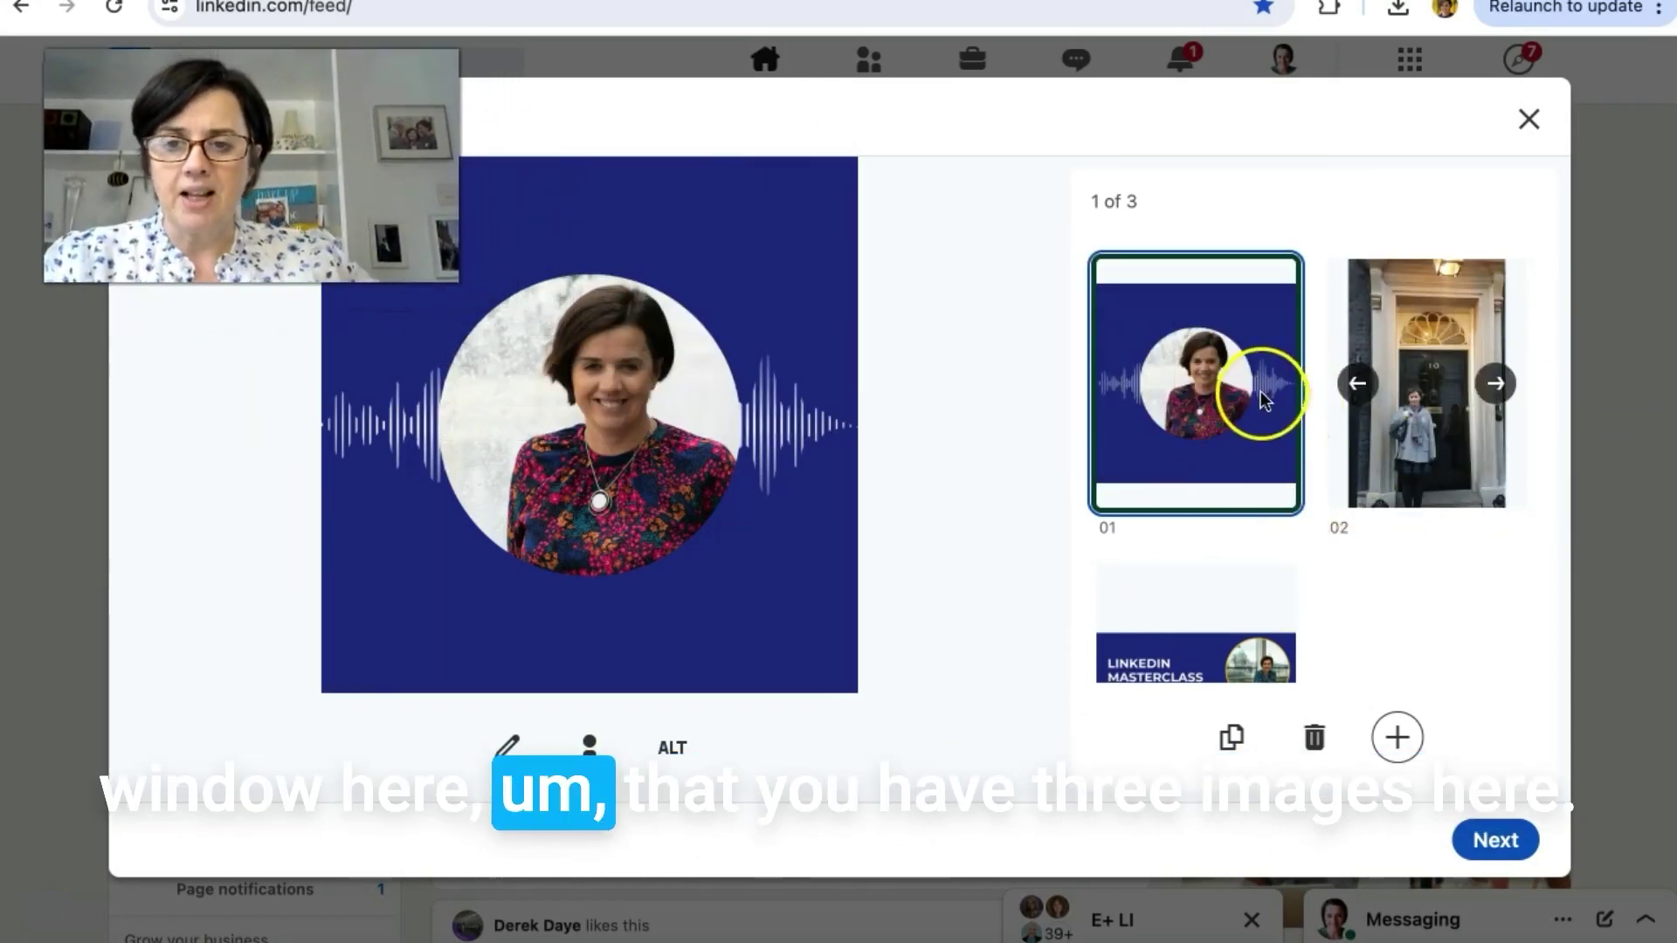
mouse_move(1266, 399)
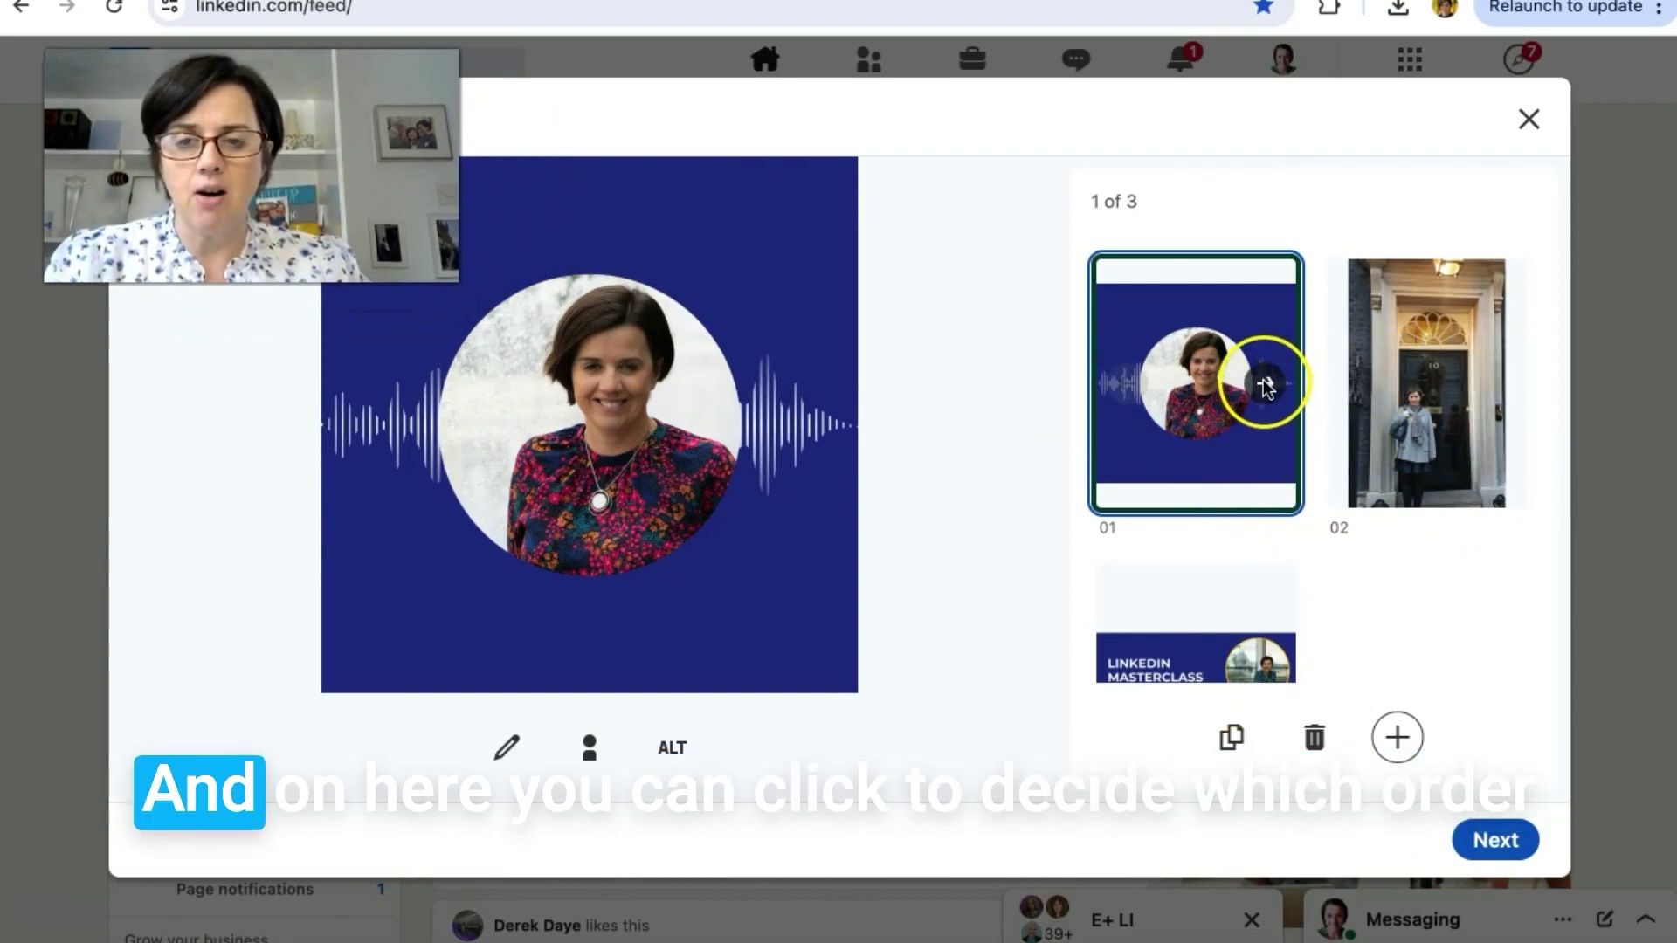
left_click(1265, 384)
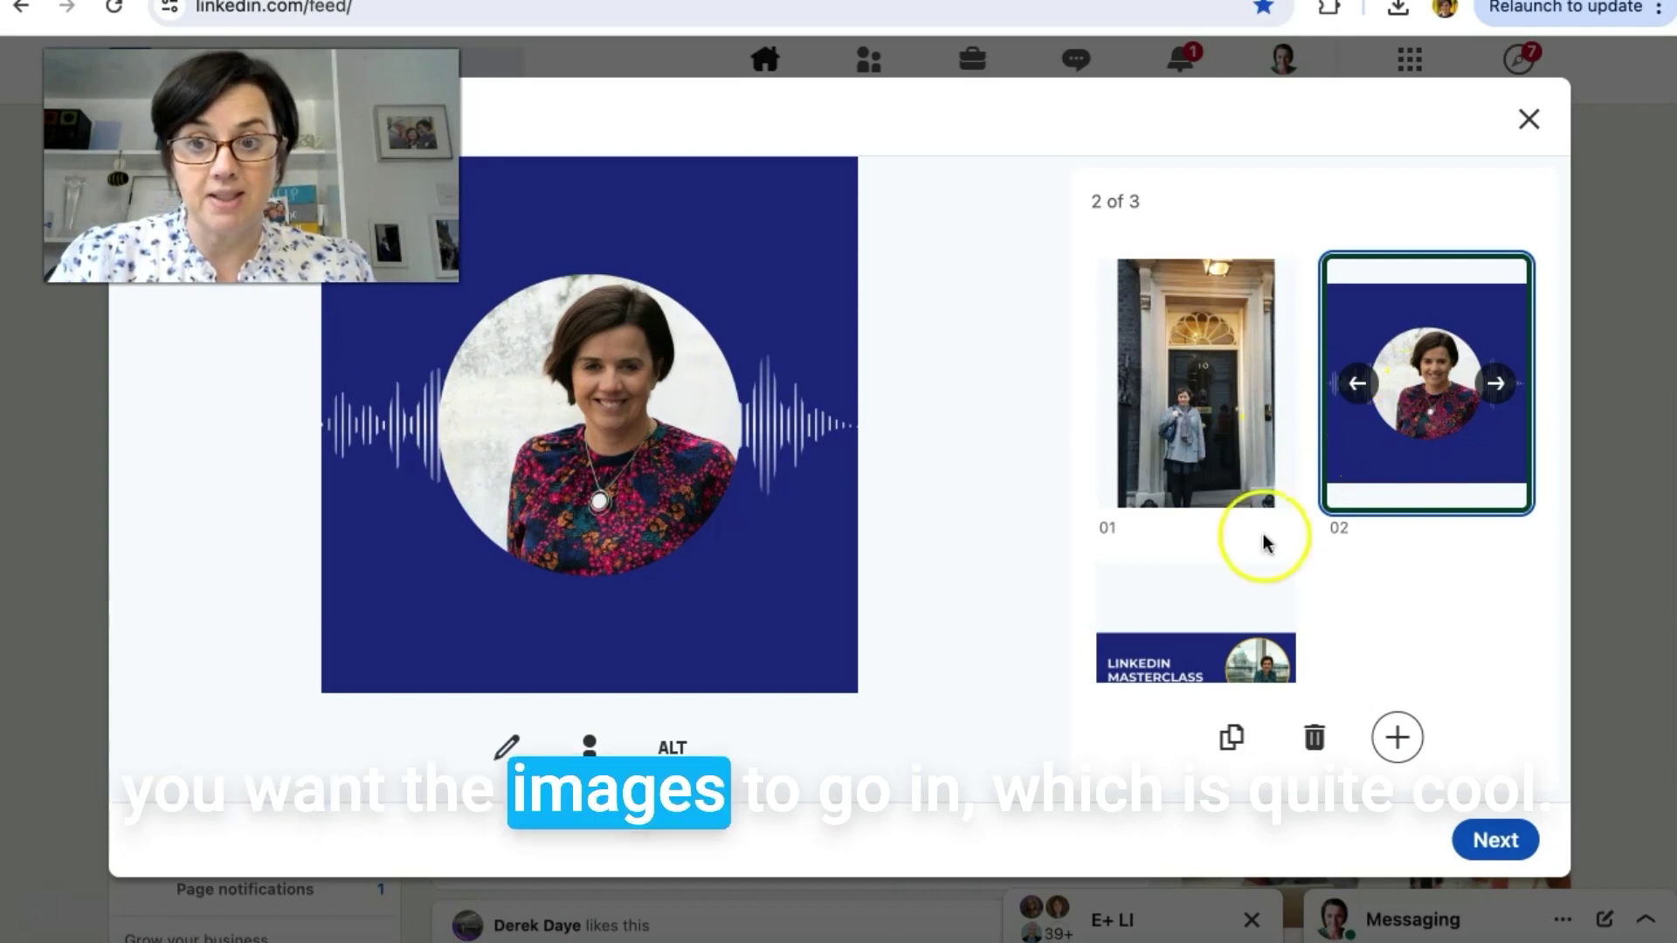
scroll(1219, 498, "down", 2)
scroll(1217, 511, "up", 2)
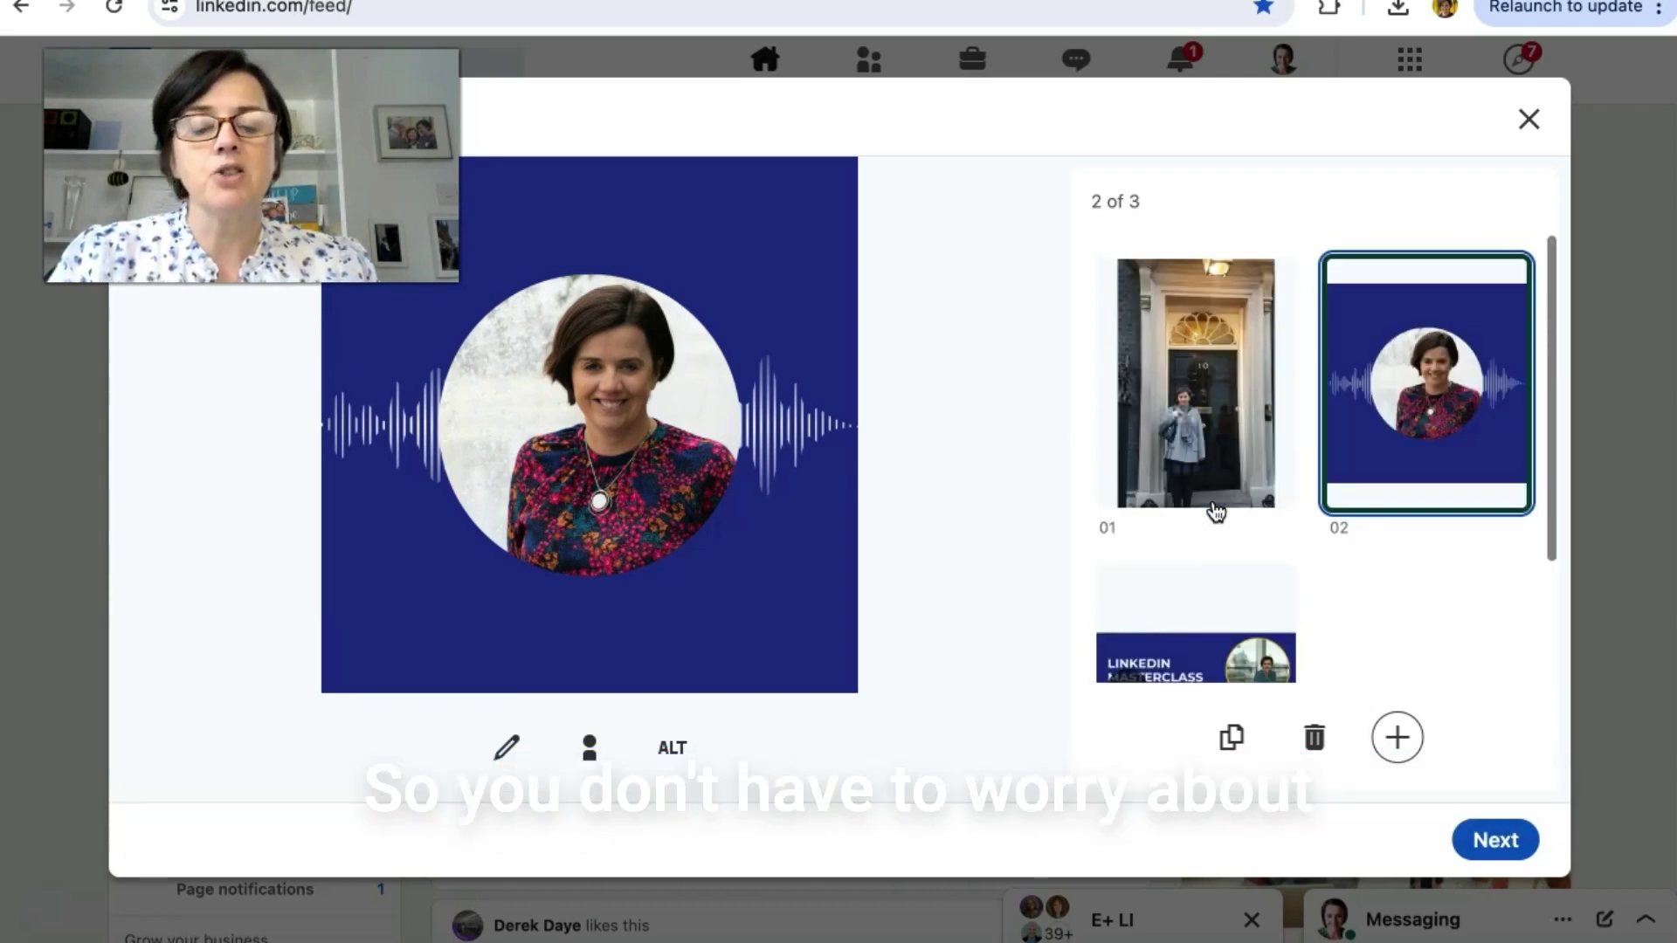
mouse_move(1217, 511)
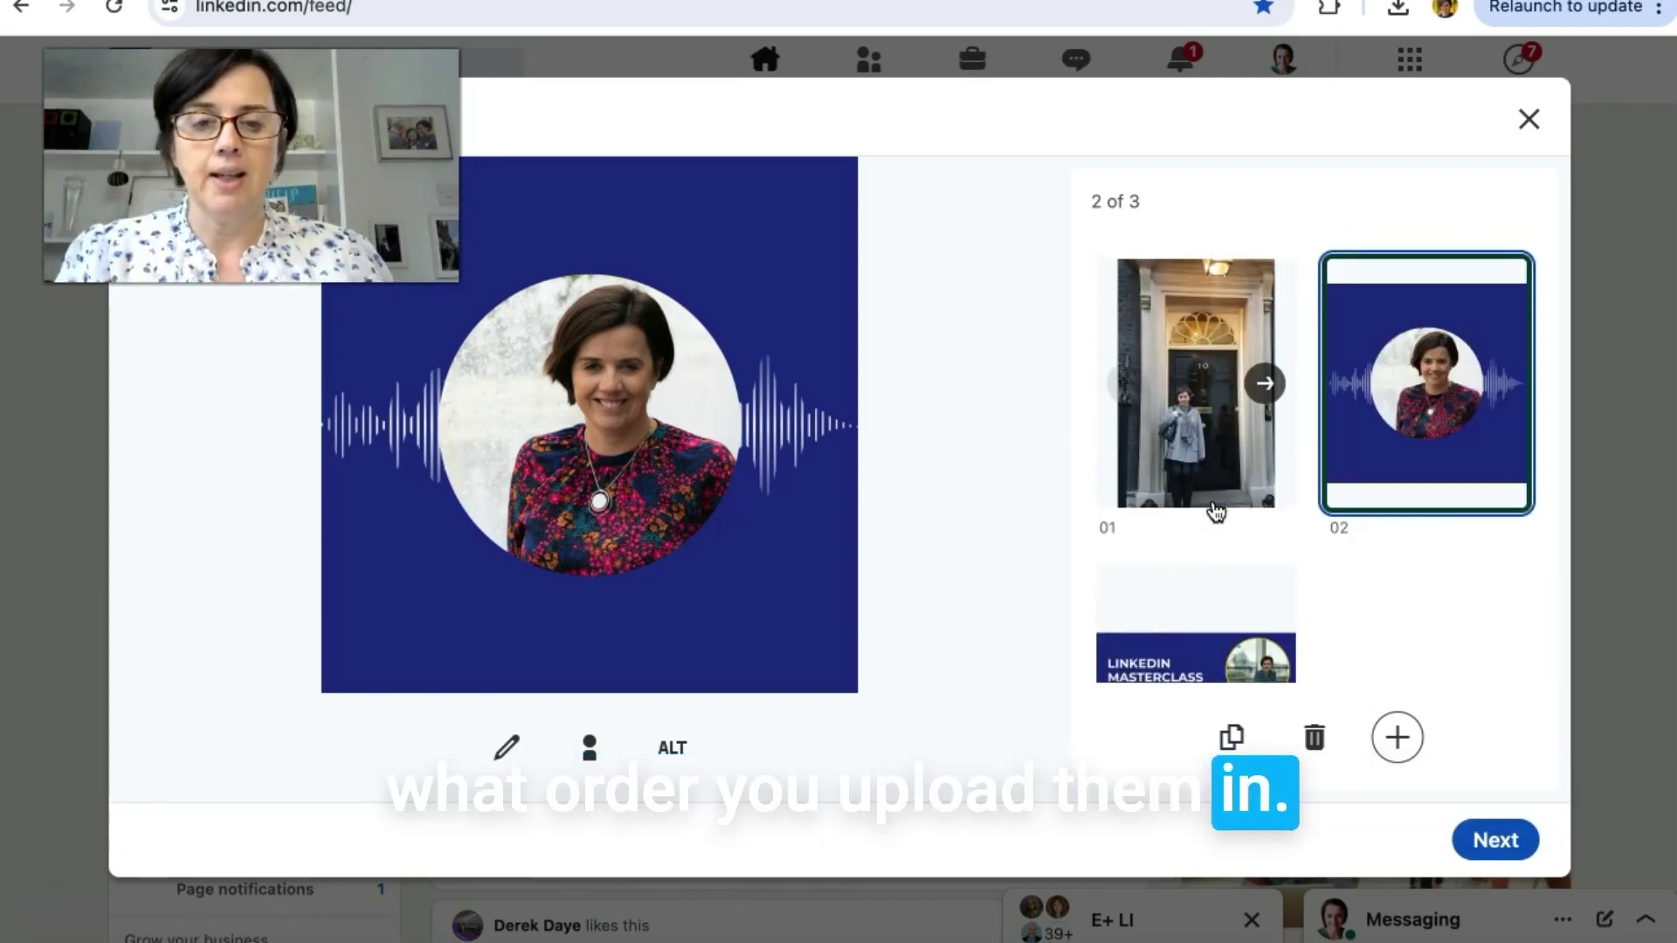
Examine the crop, filter and adjustment options for the podcast image, then return to the image overview.
left_click(510, 753)
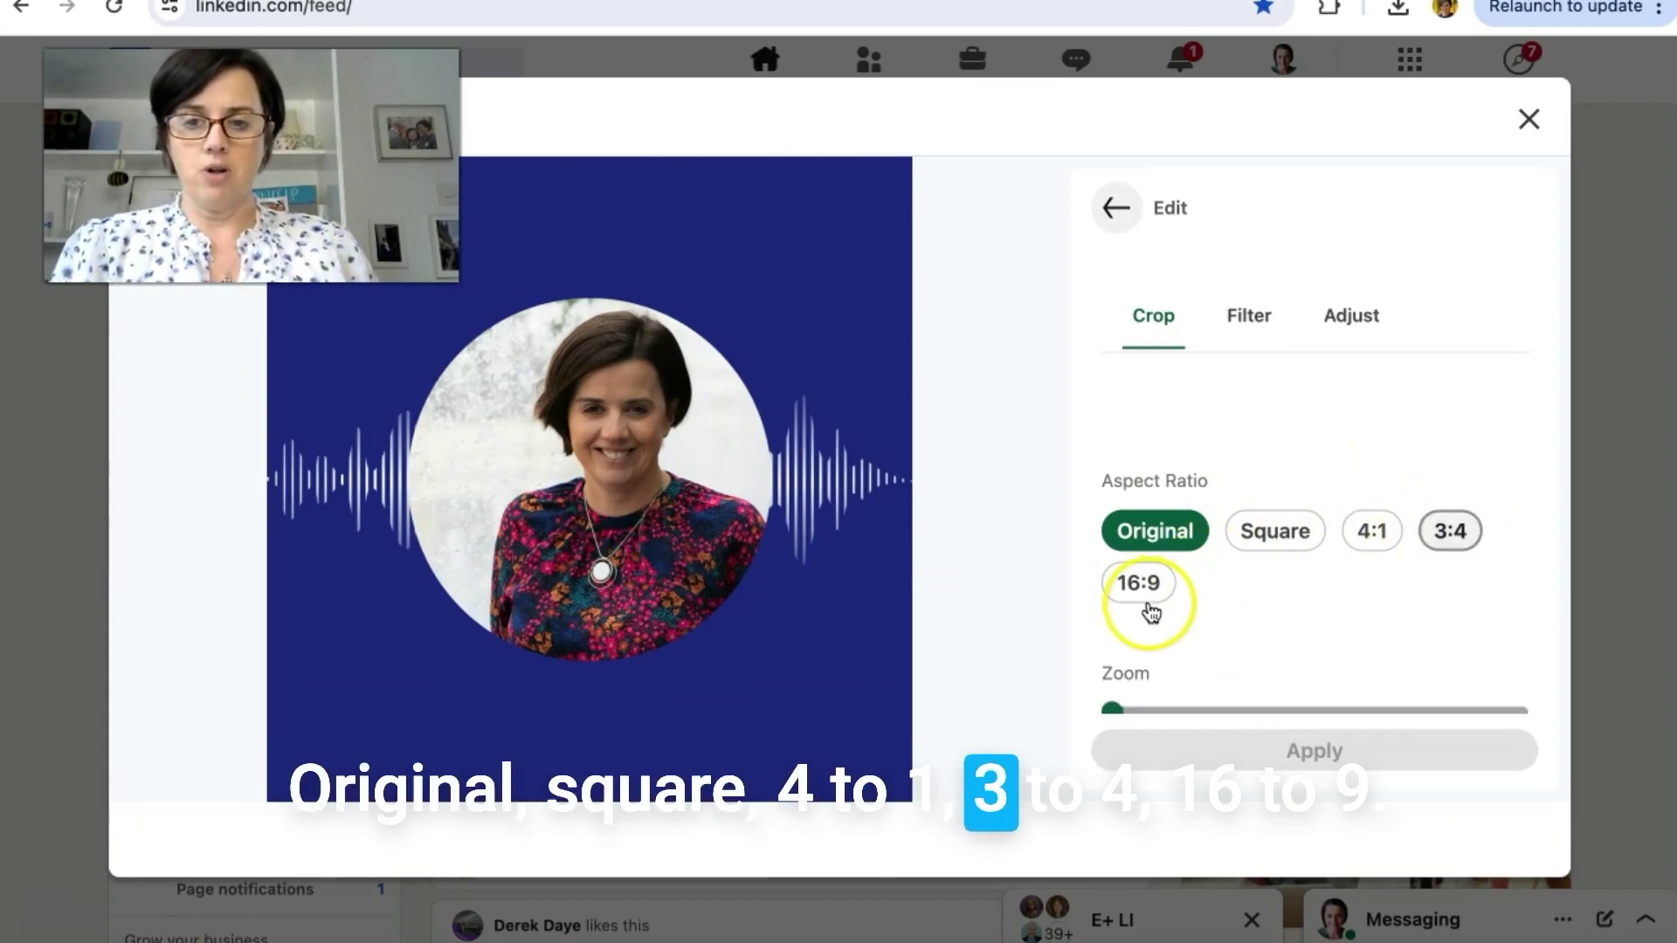
left_click(1267, 331)
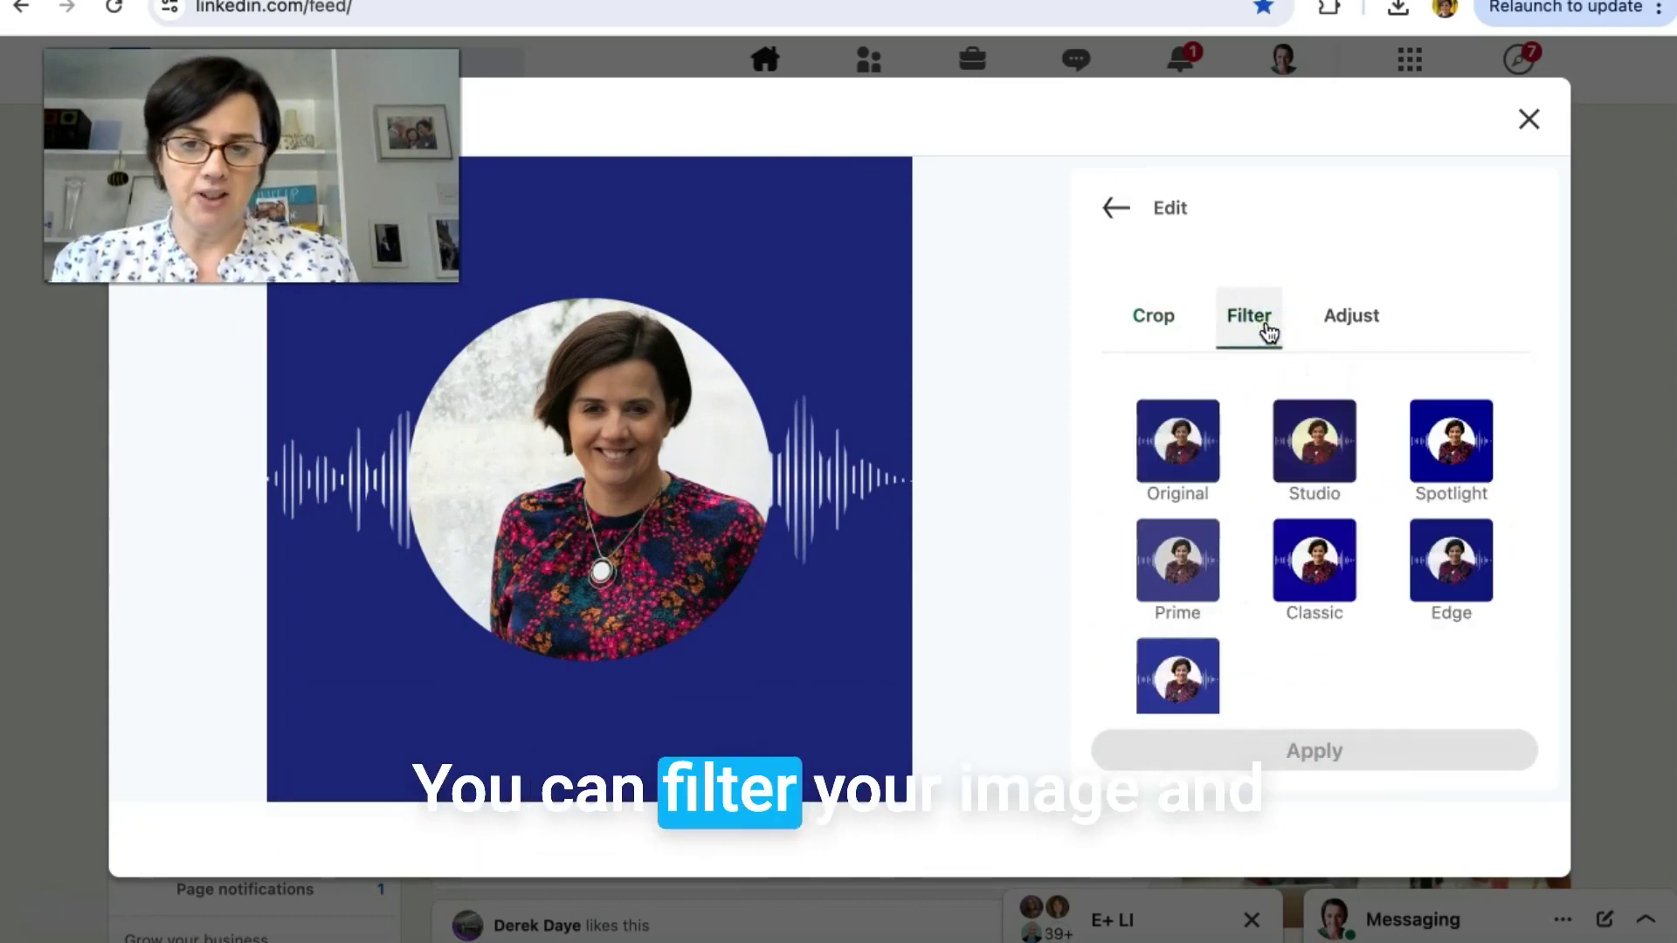
left_click(1355, 320)
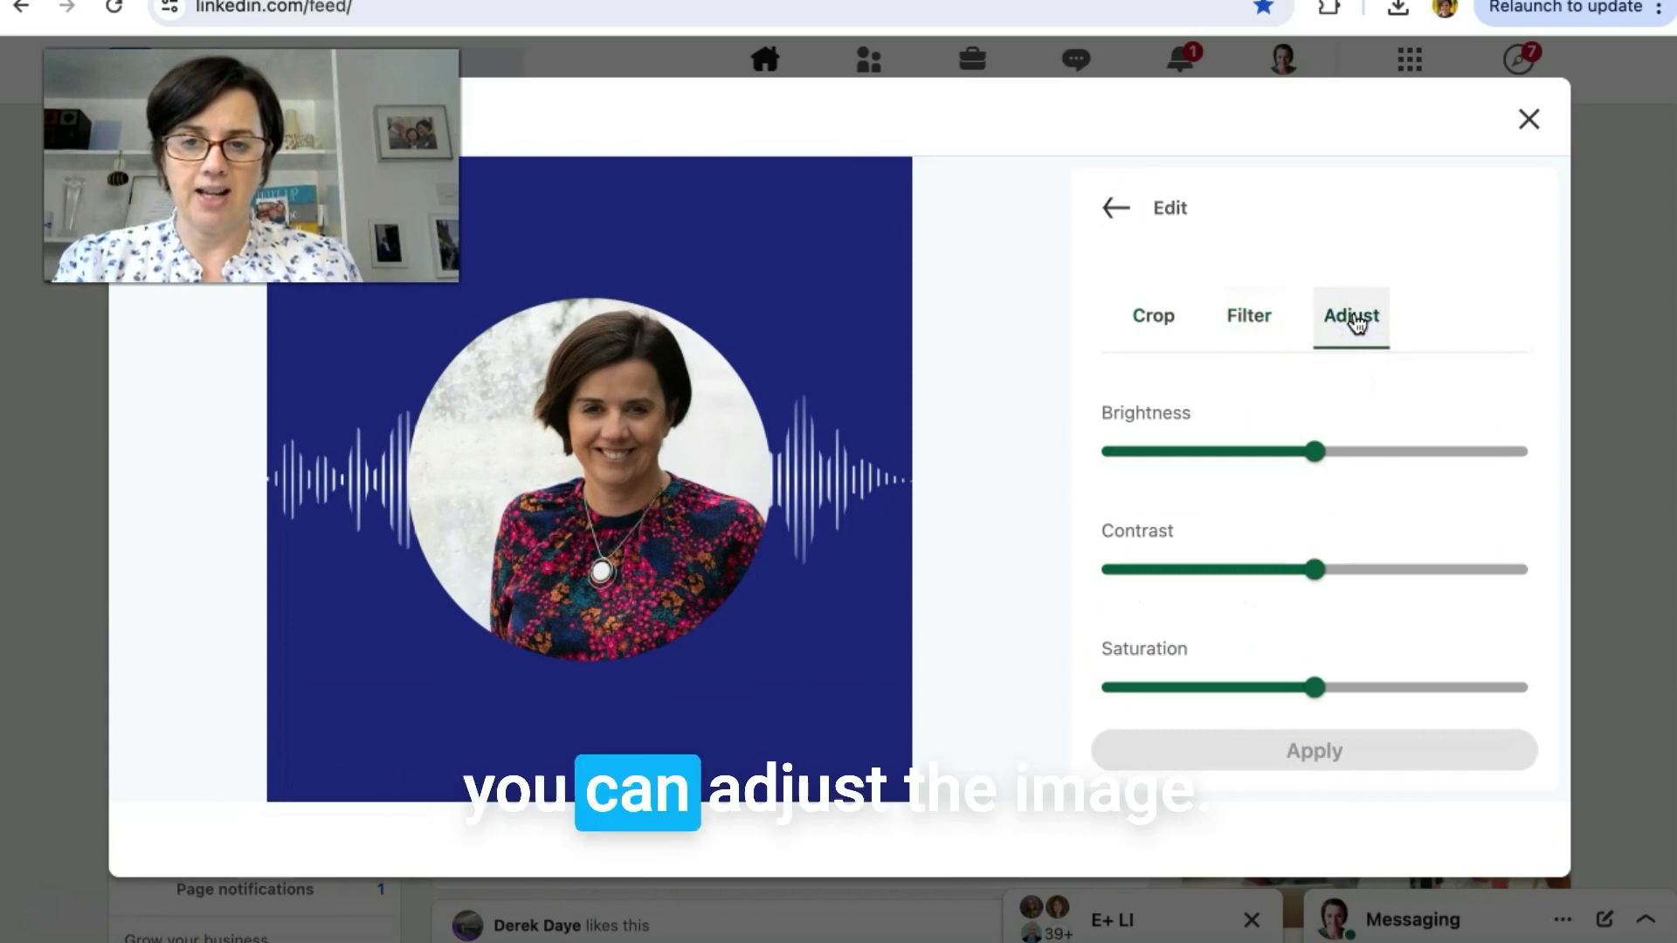
left_click(1115, 208)
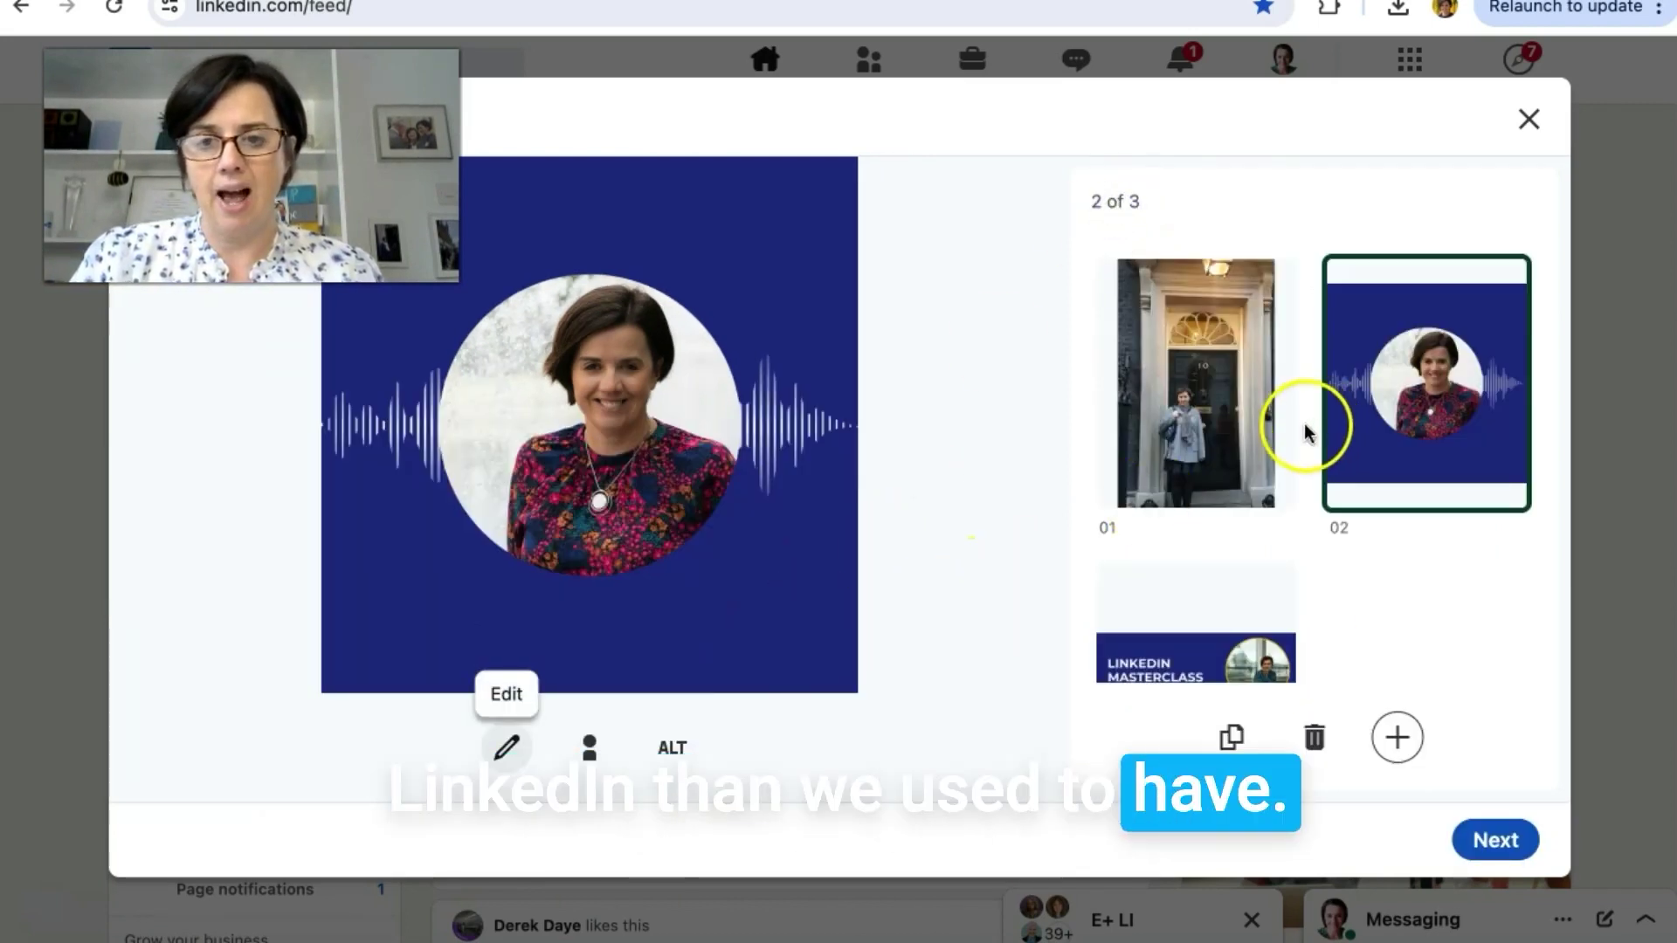
Tag 10 Downing Street in the doorway photo and add alt text describing the woman outside in a grey coat with a matching scarf.
left_click(1193, 425)
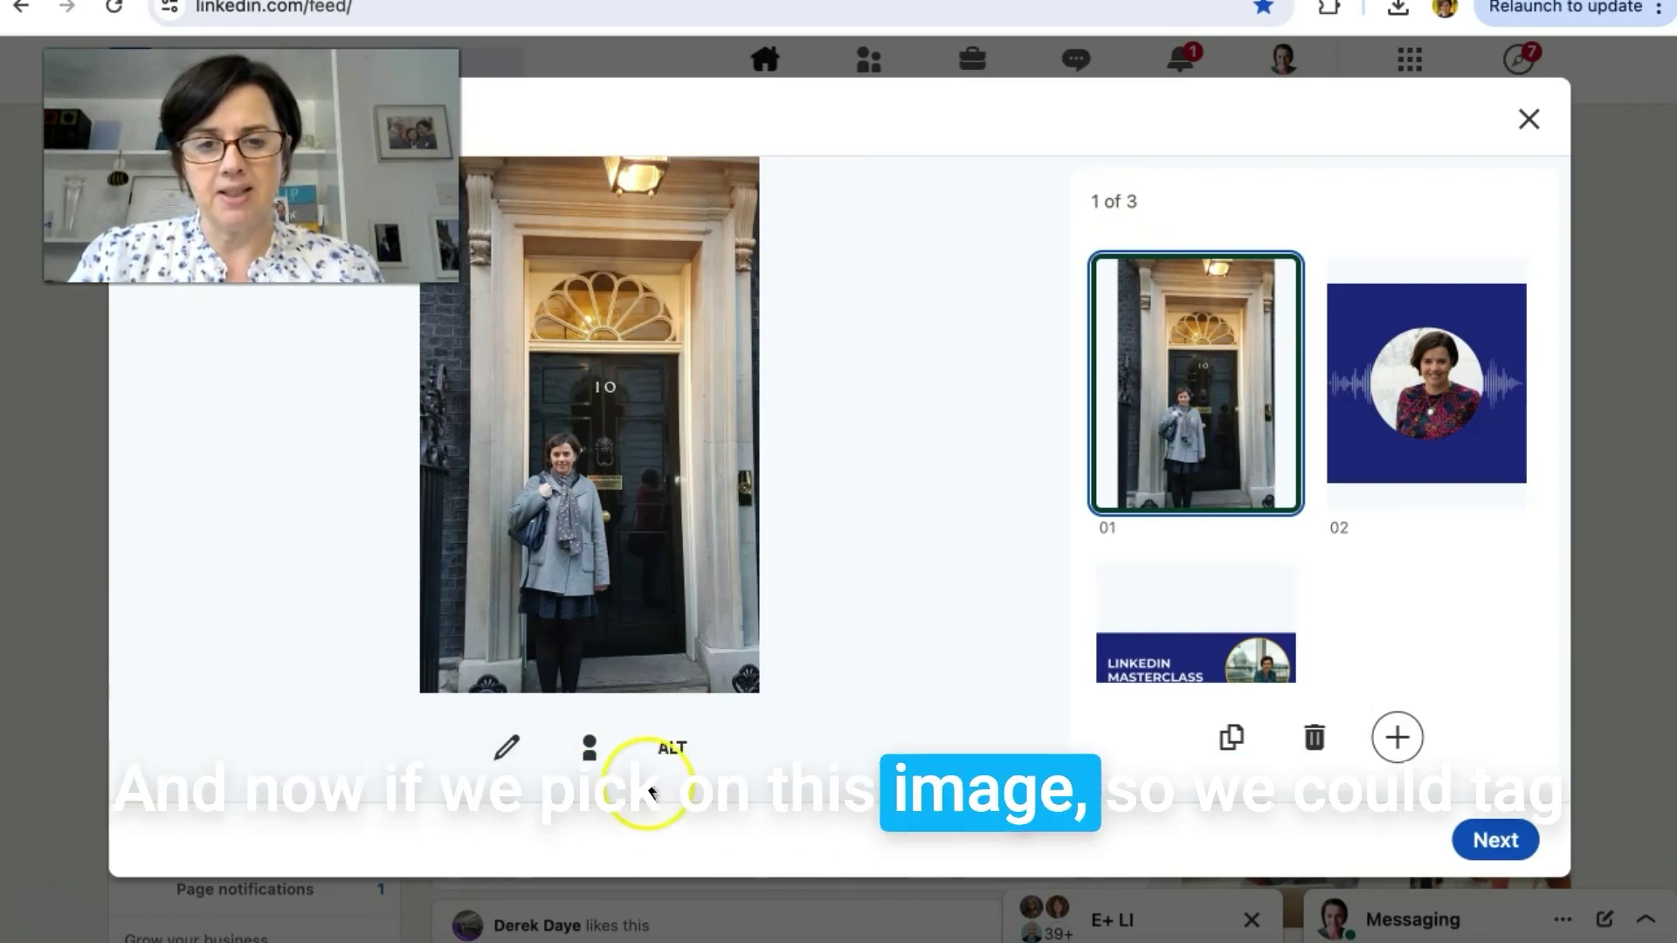
left_click(590, 760)
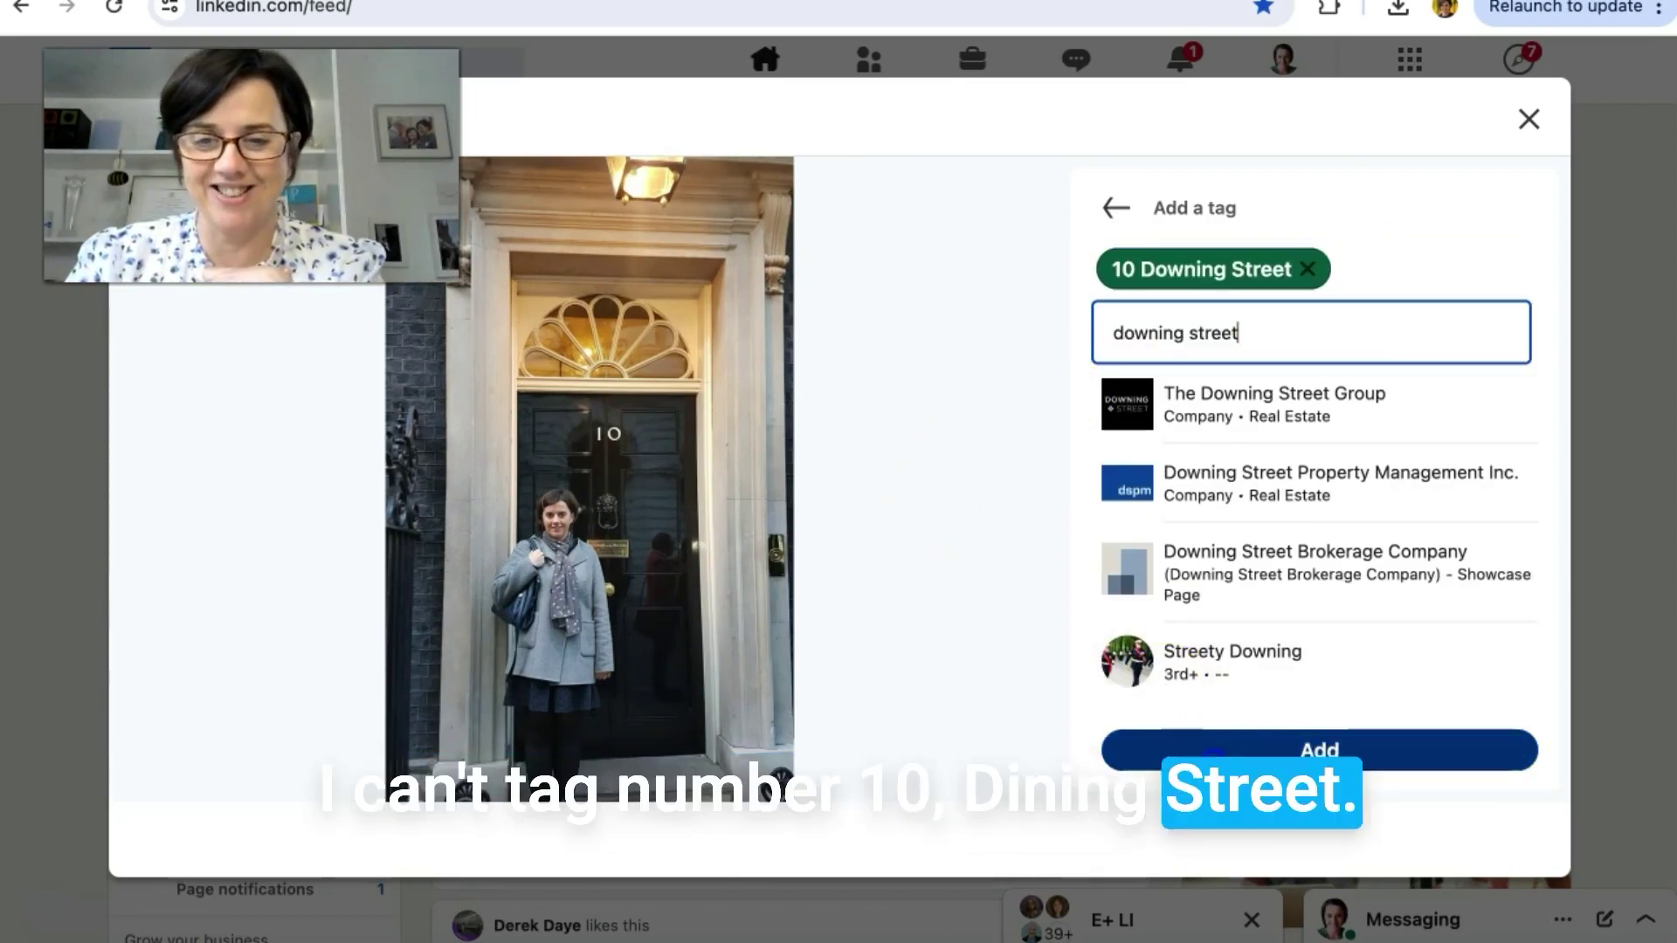
left_click(1215, 753)
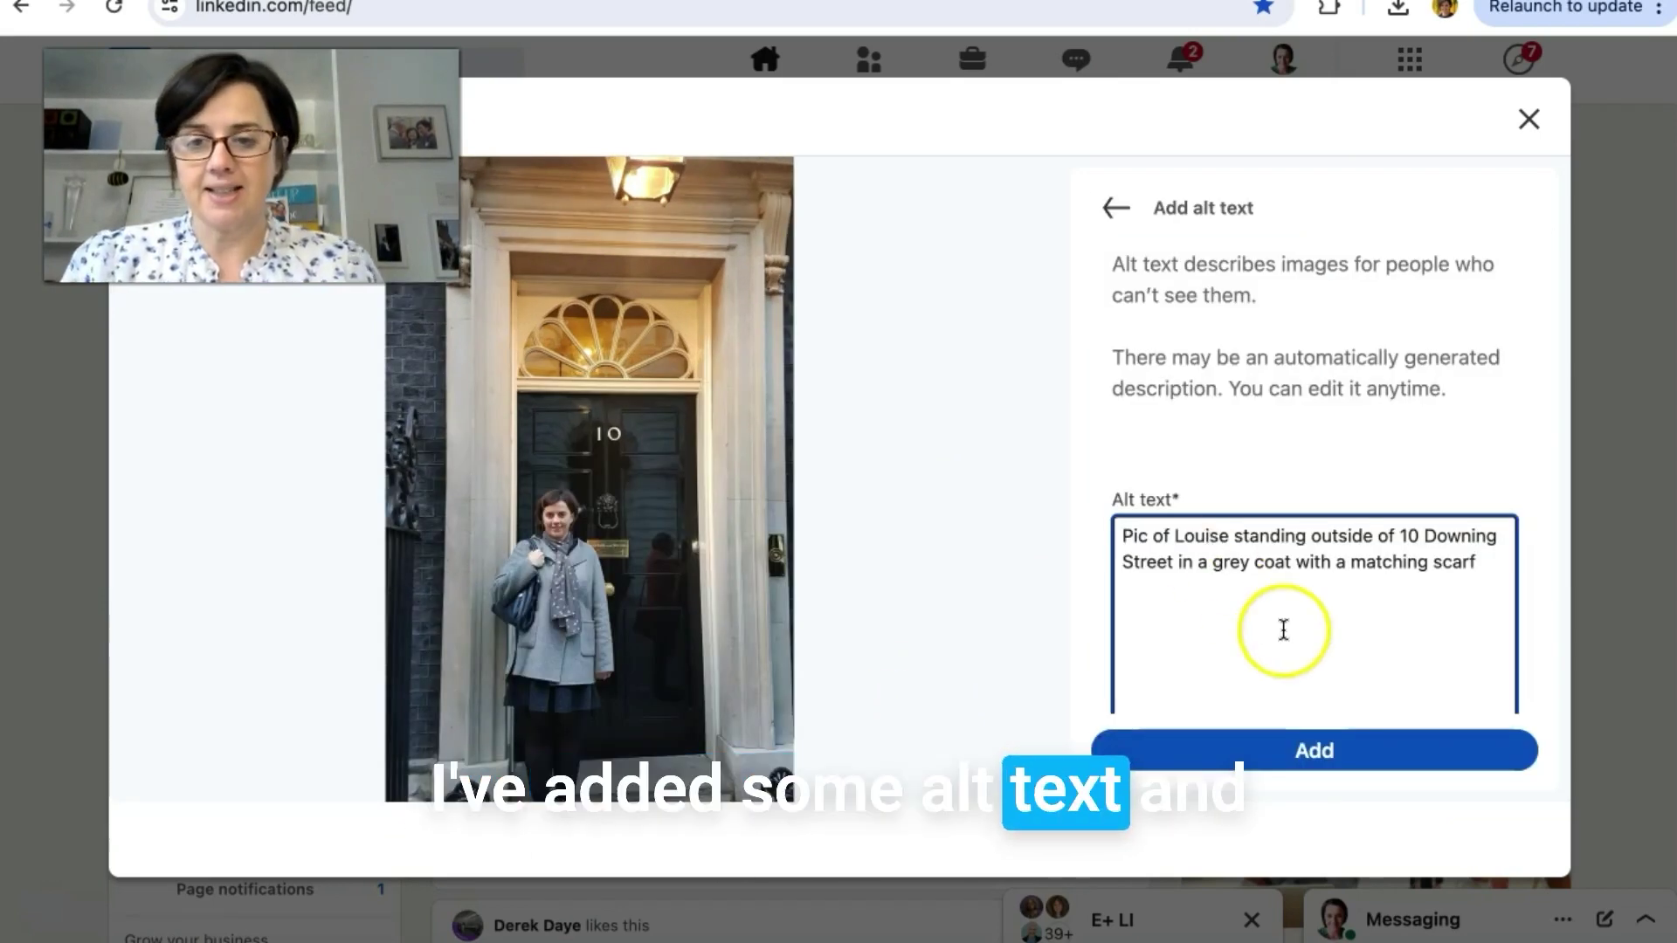
left_click(1254, 749)
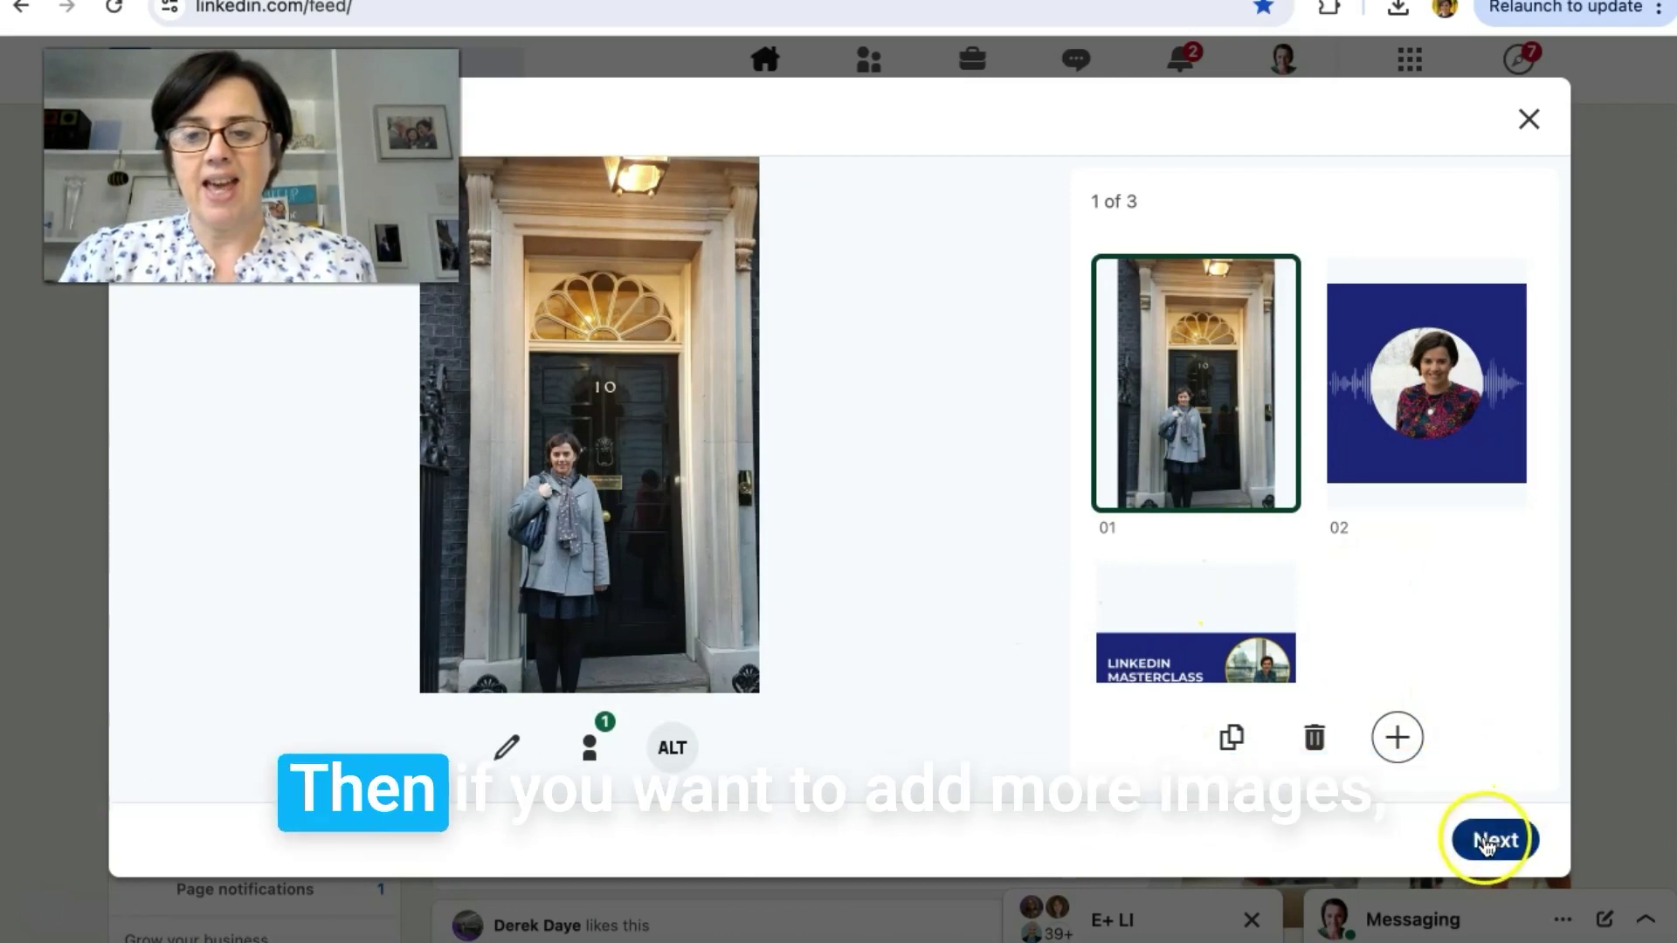
Add netwalks.jpeg from the Business Admin folder to the images in the post.
left_click(1399, 740)
left_click(1321, 644)
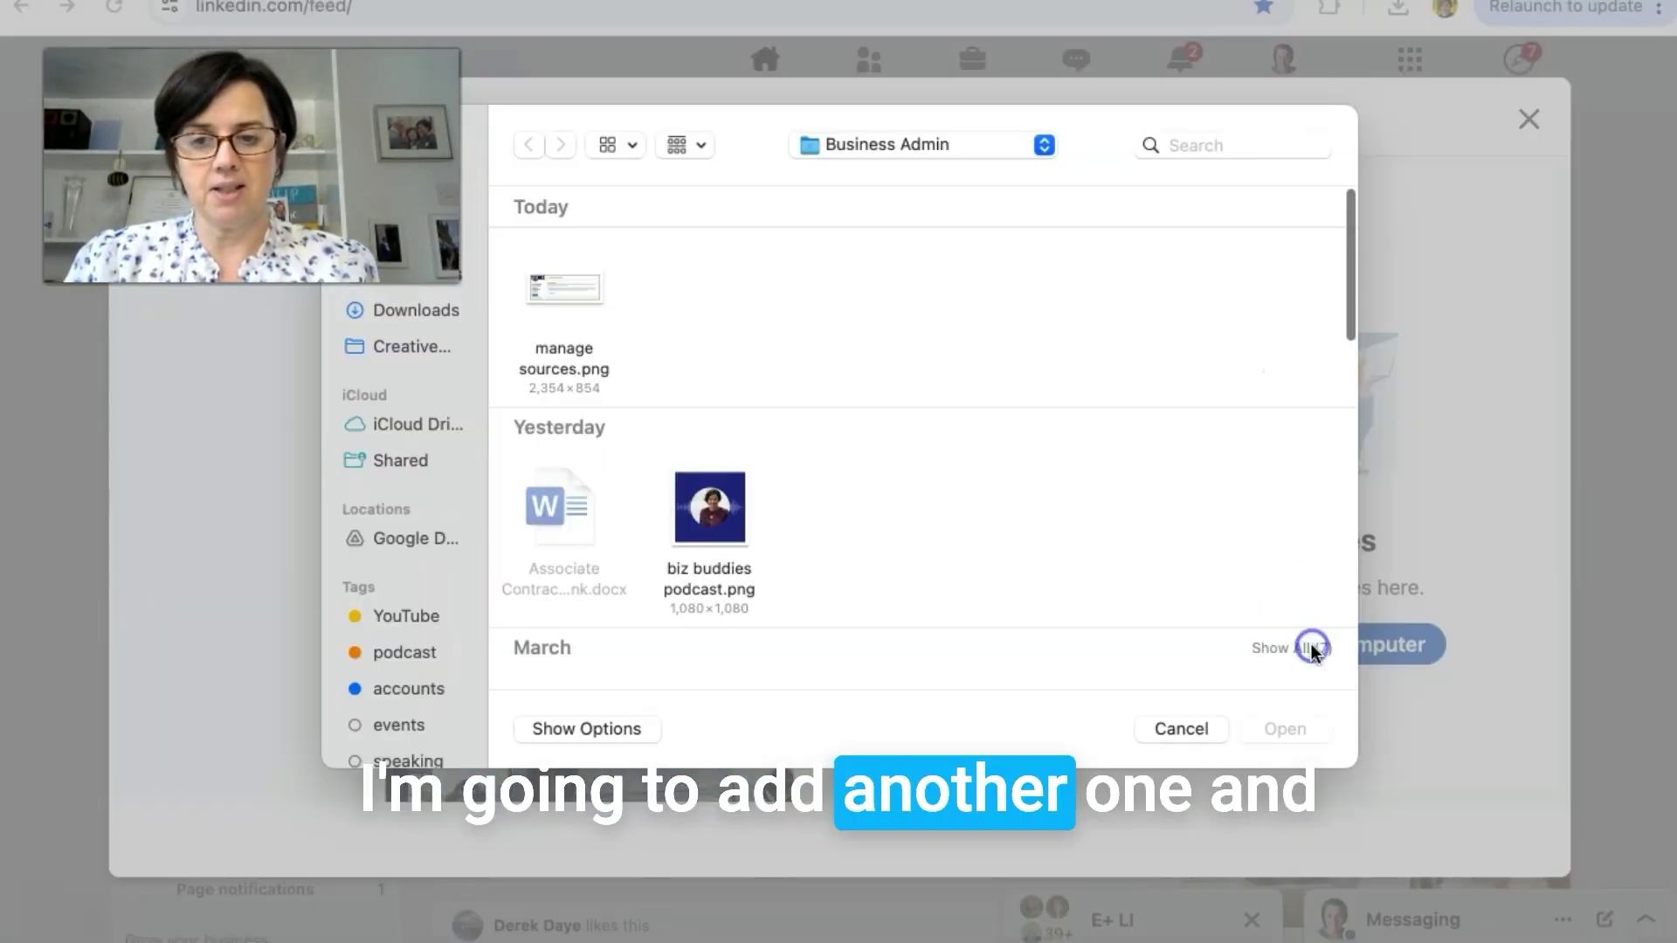
left_click(1235, 559)
scroll(1235, 551, "down", 3)
scroll(1235, 550, "down", 5)
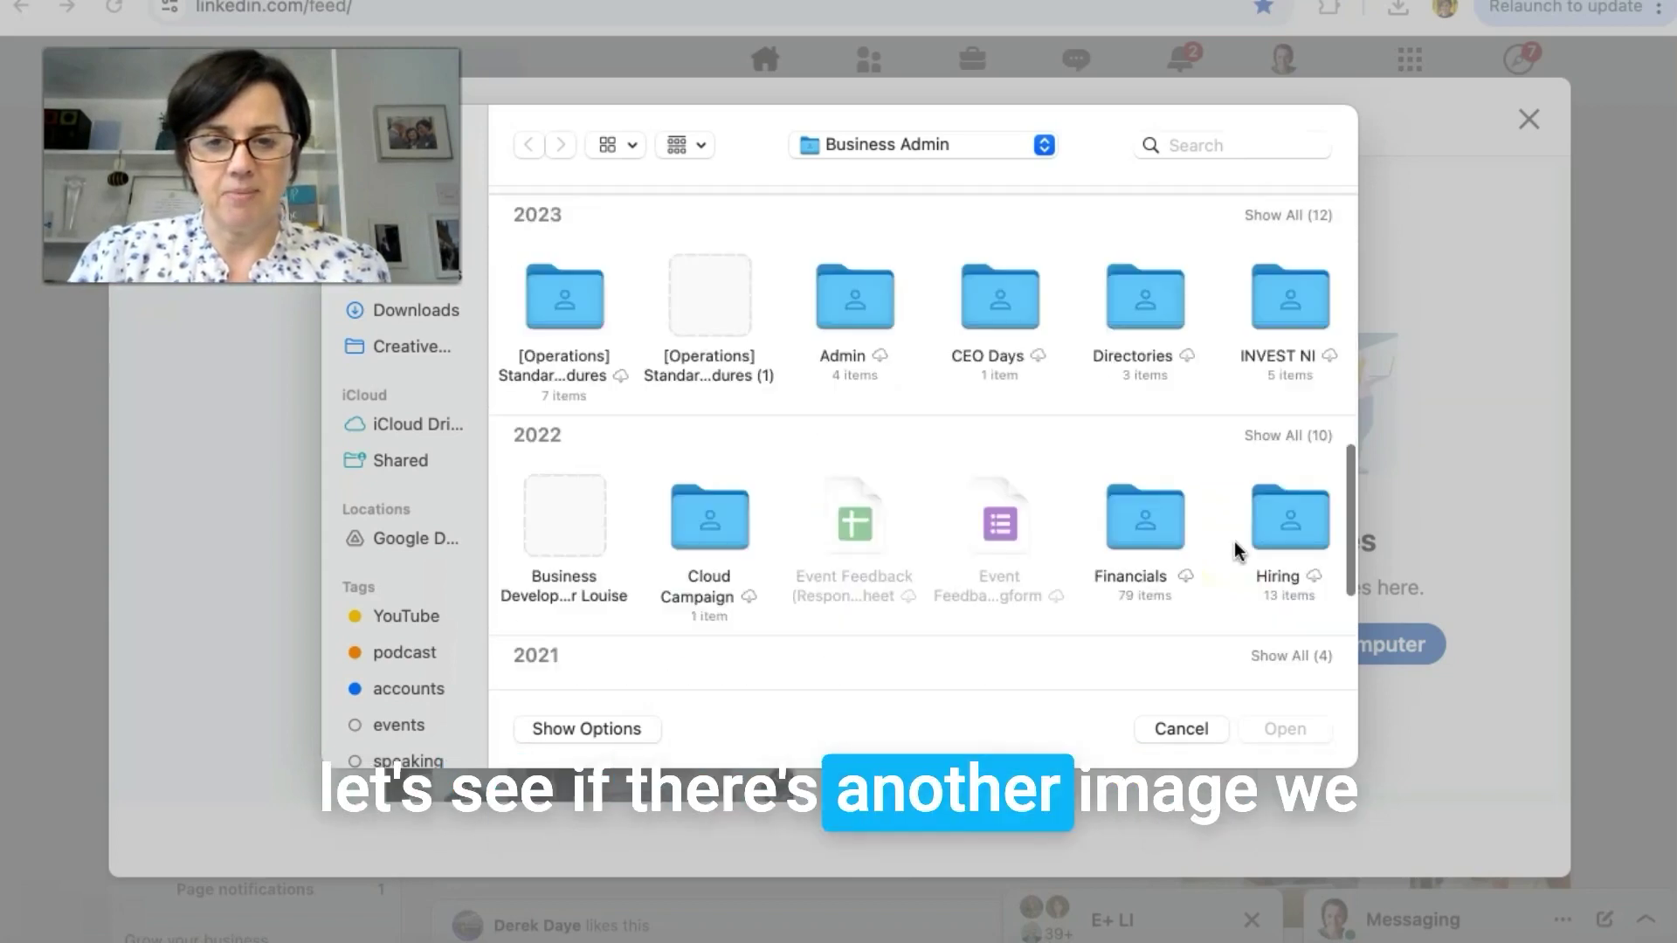
scroll(1235, 550, "up", 8)
left_click(1171, 515)
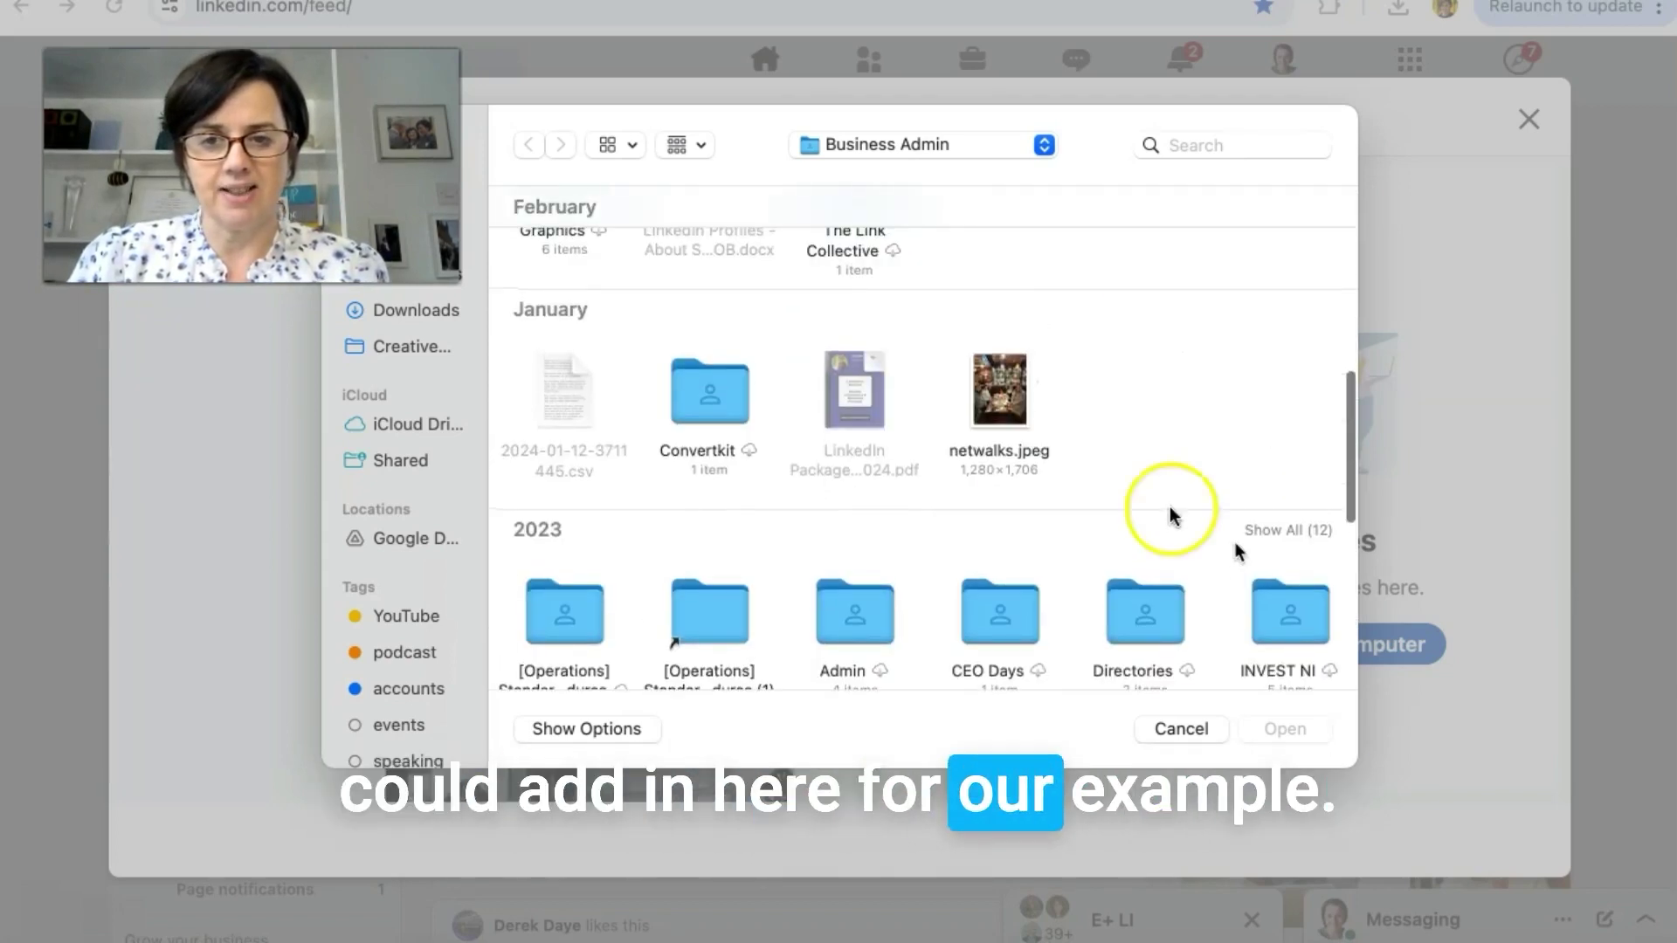
left_click(999, 393)
left_click(1281, 730)
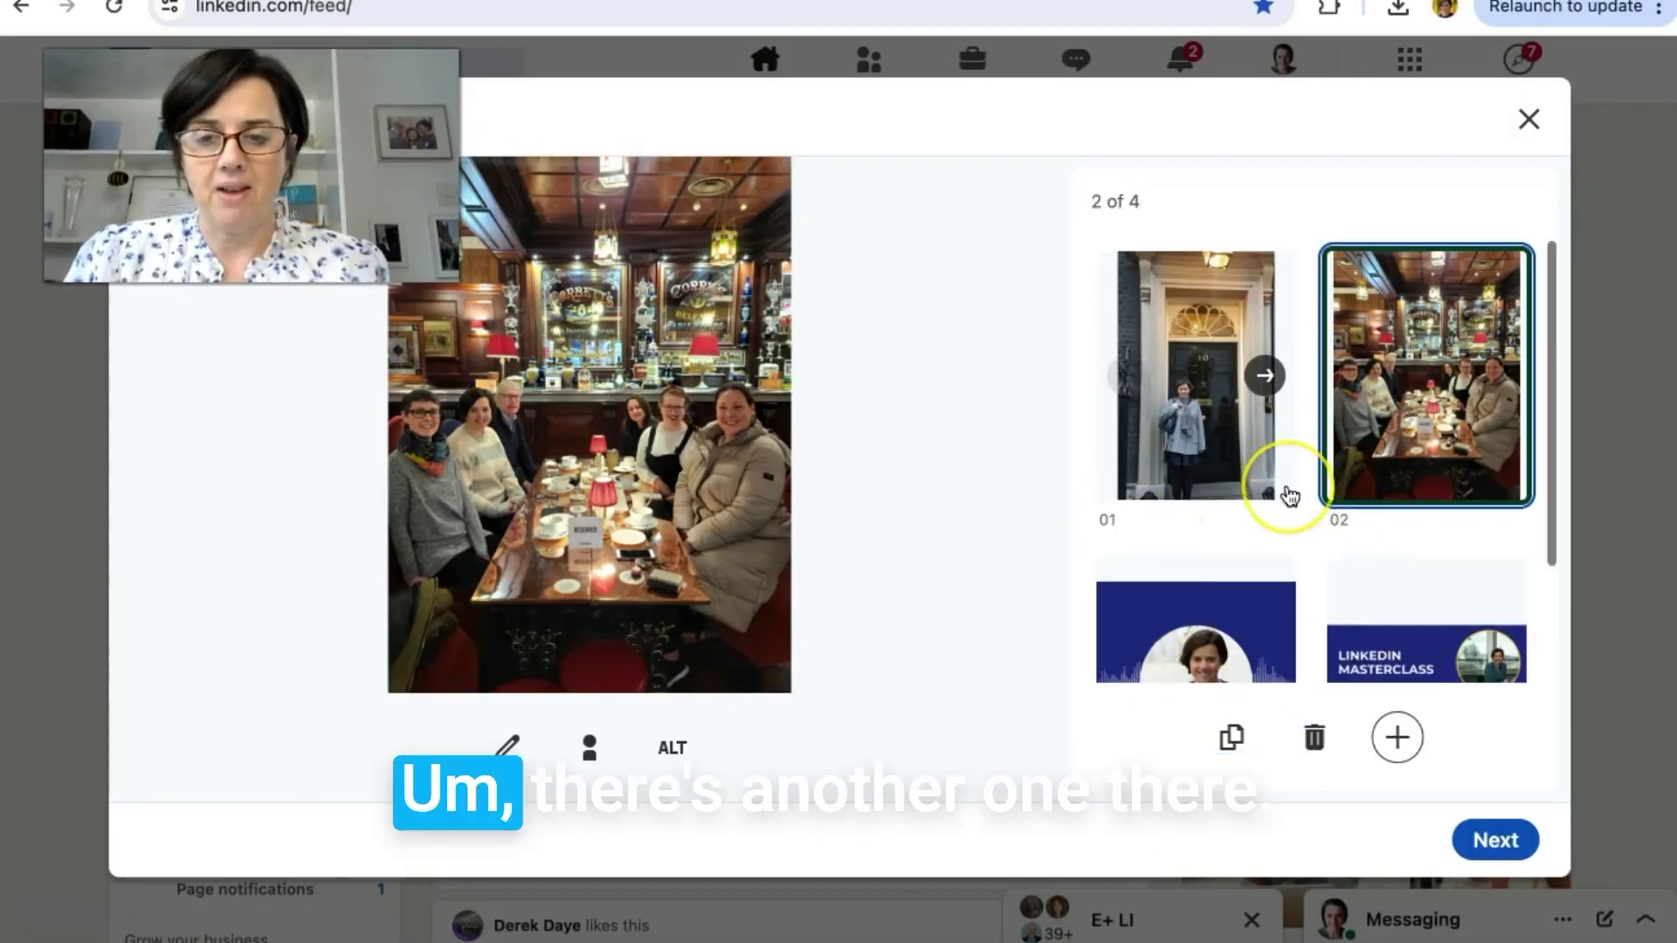
Duplicate the group photo taken around the table, and delete the extra copy from the image set.
scroll(1284, 489, "down", 2)
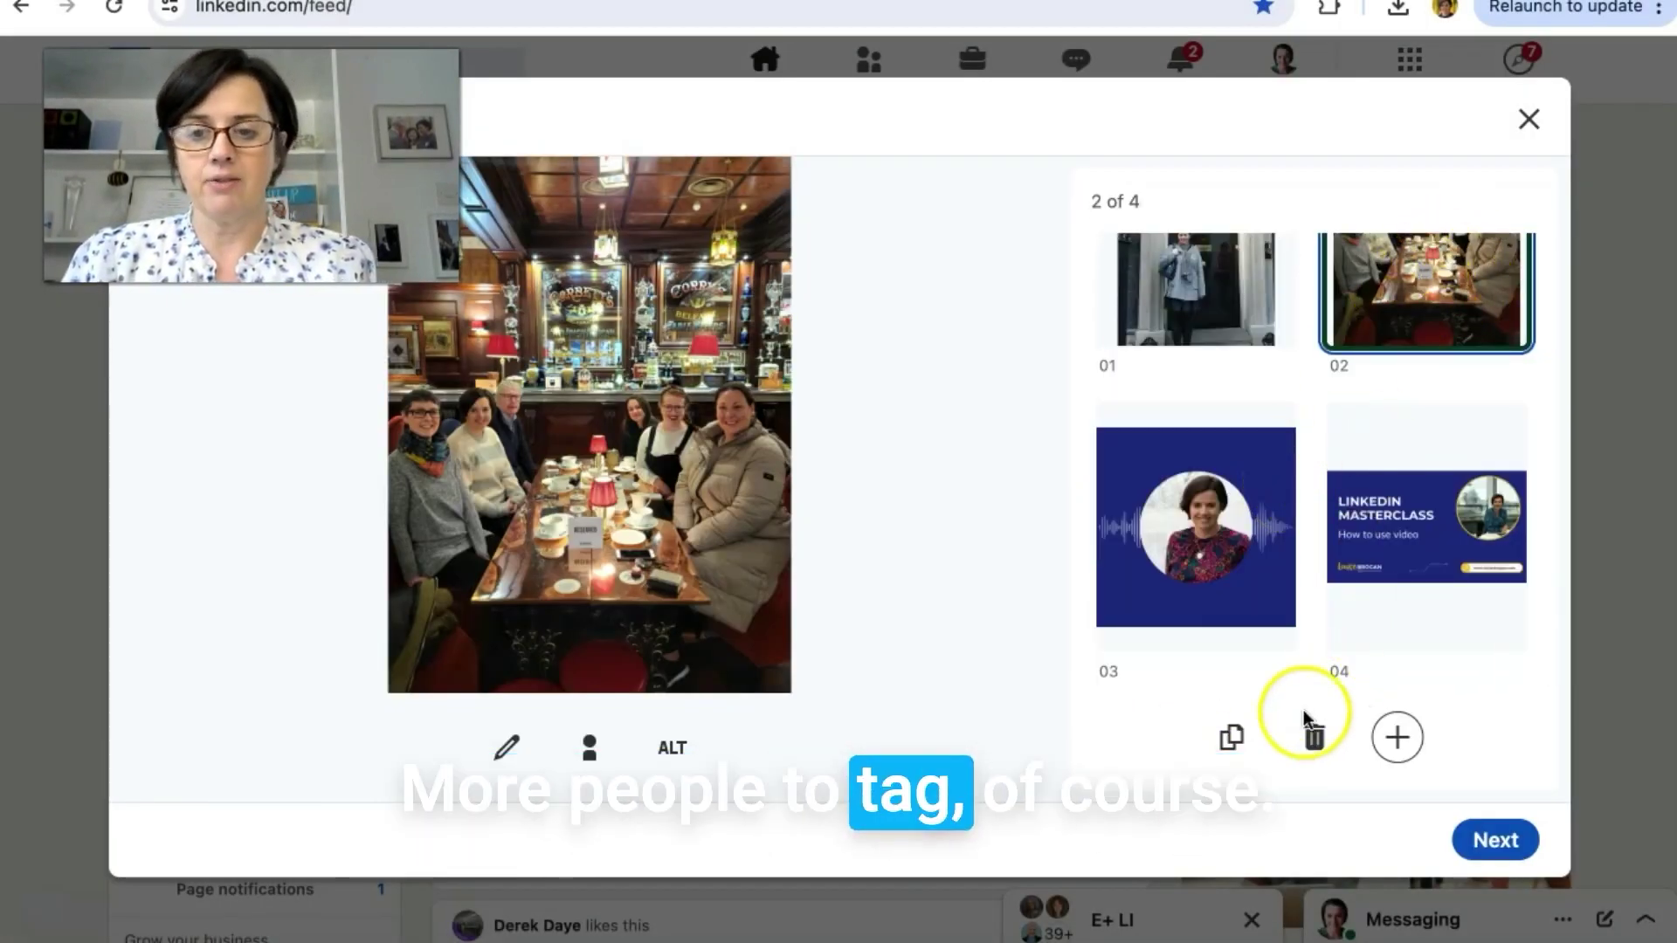
left_click(1231, 741)
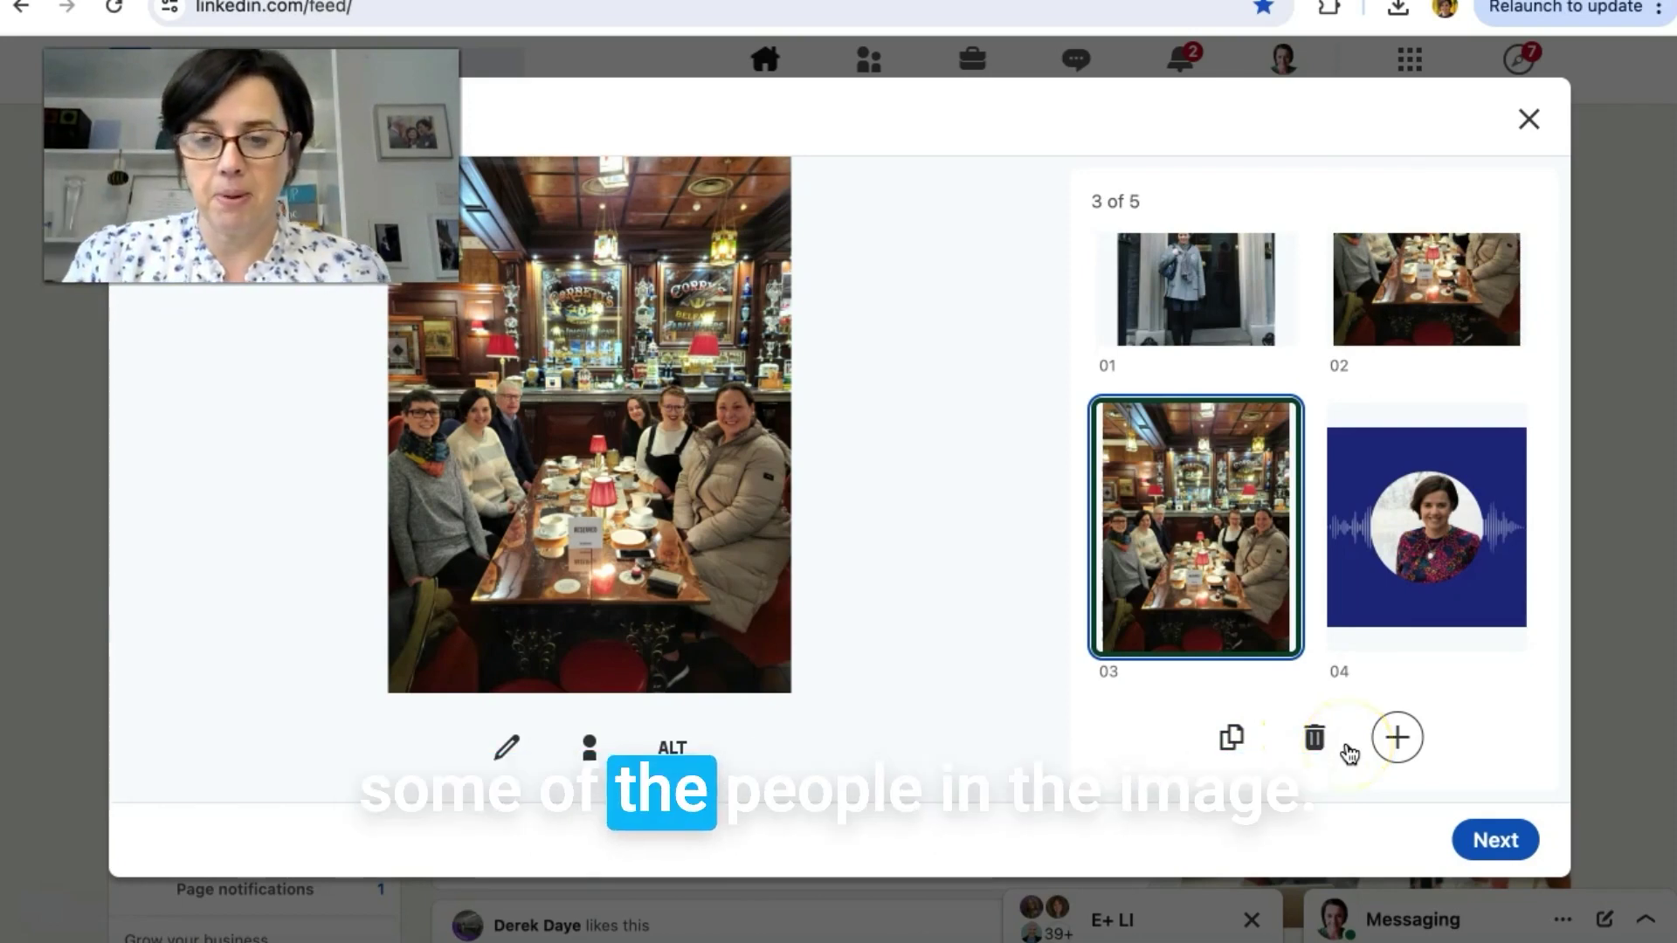
left_click(1314, 741)
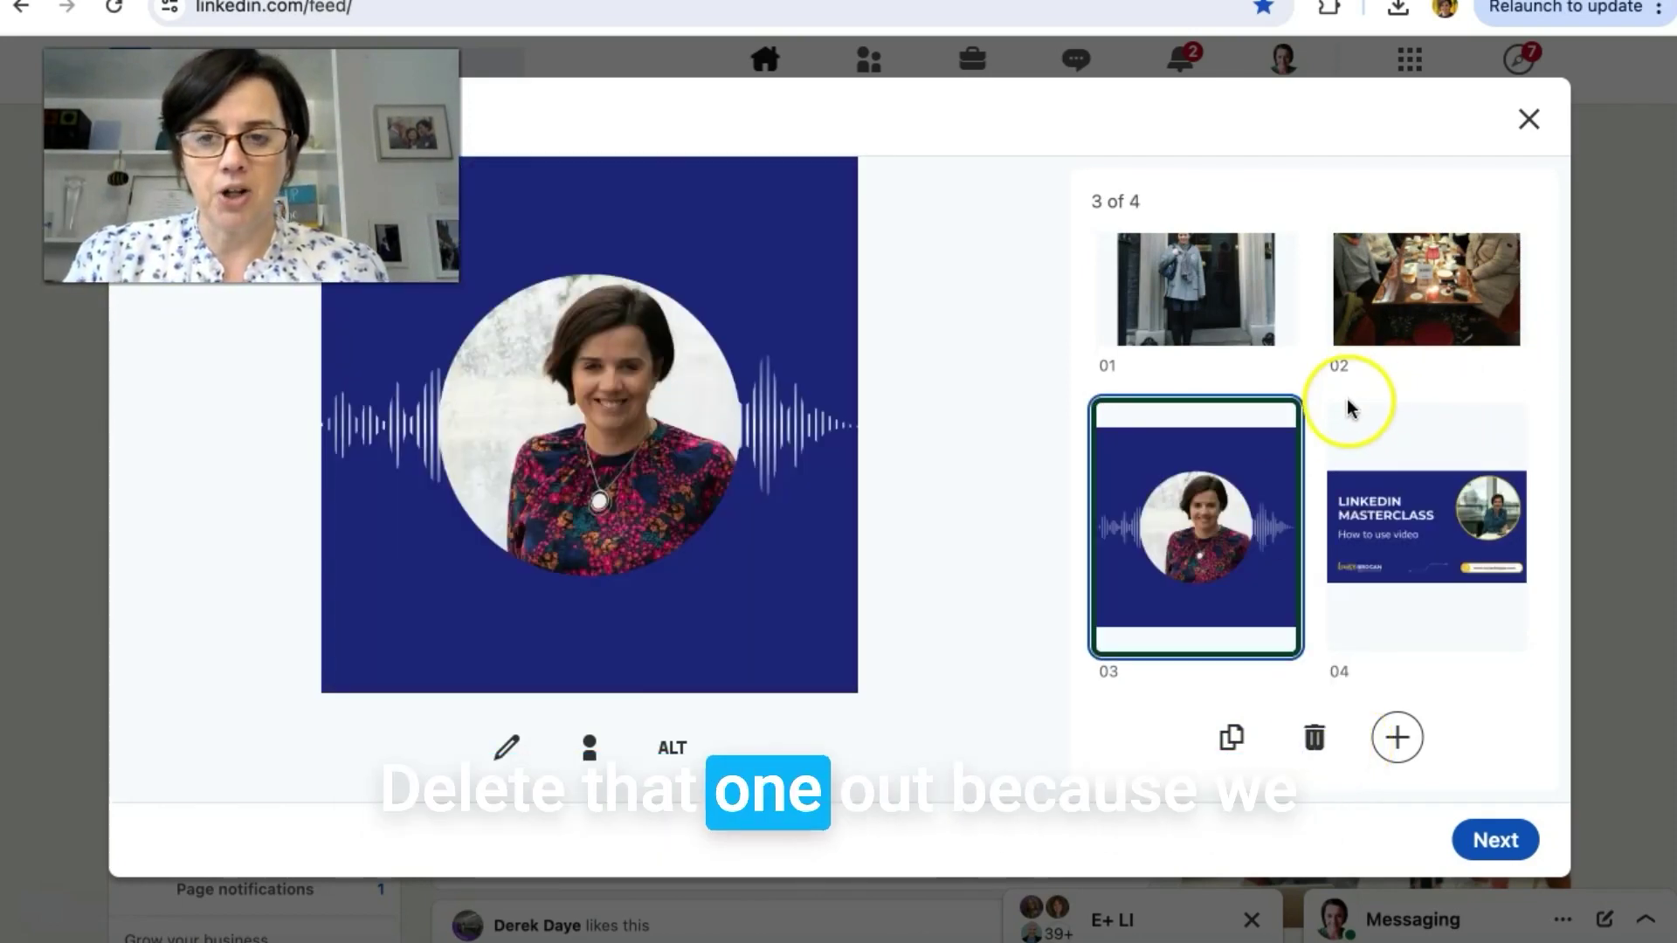
scroll(1347, 400, "up", 2)
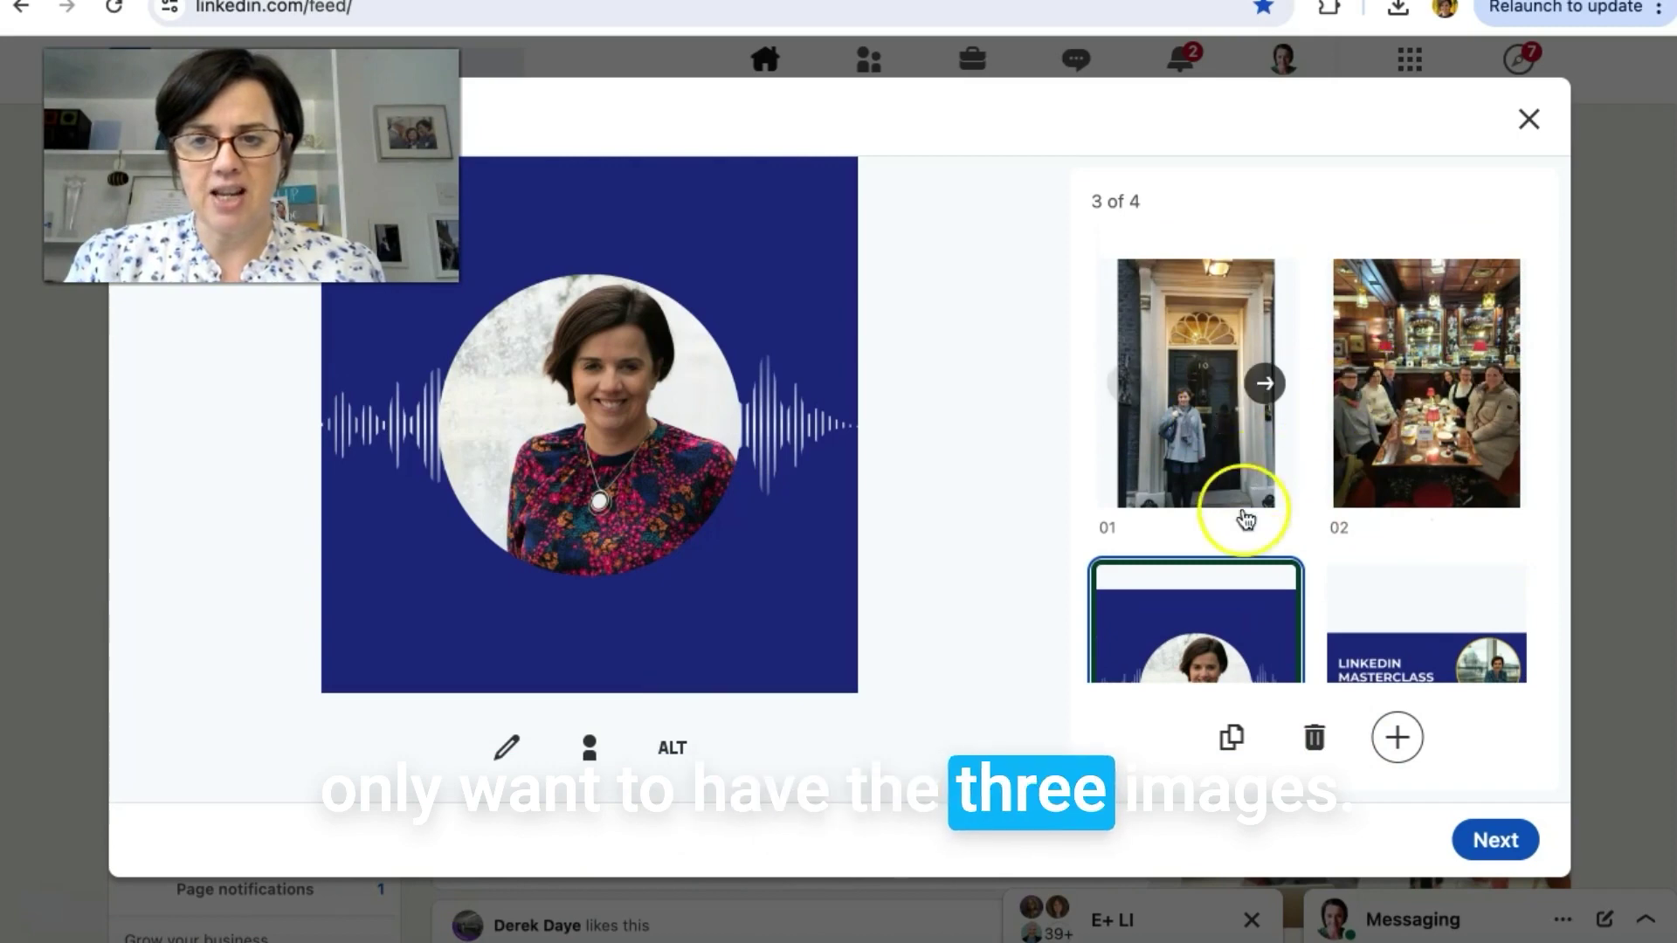
scroll(1286, 543, "down", 2)
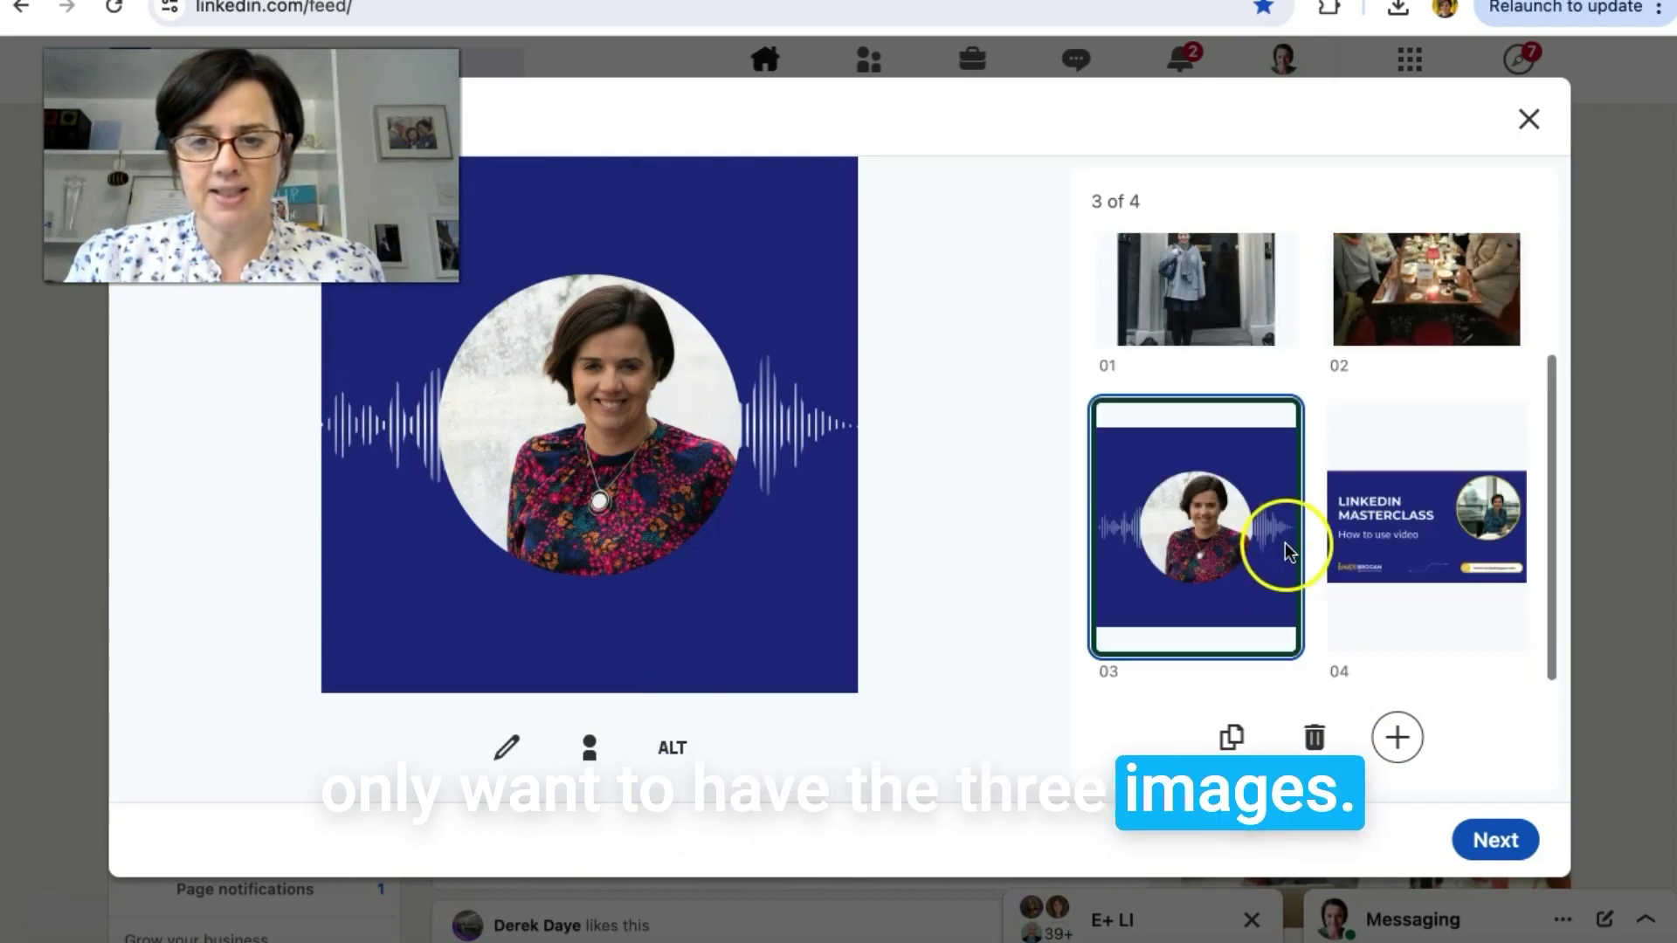
Continue to the post draft and examine how the images are arranged in the preview.
left_click(1494, 840)
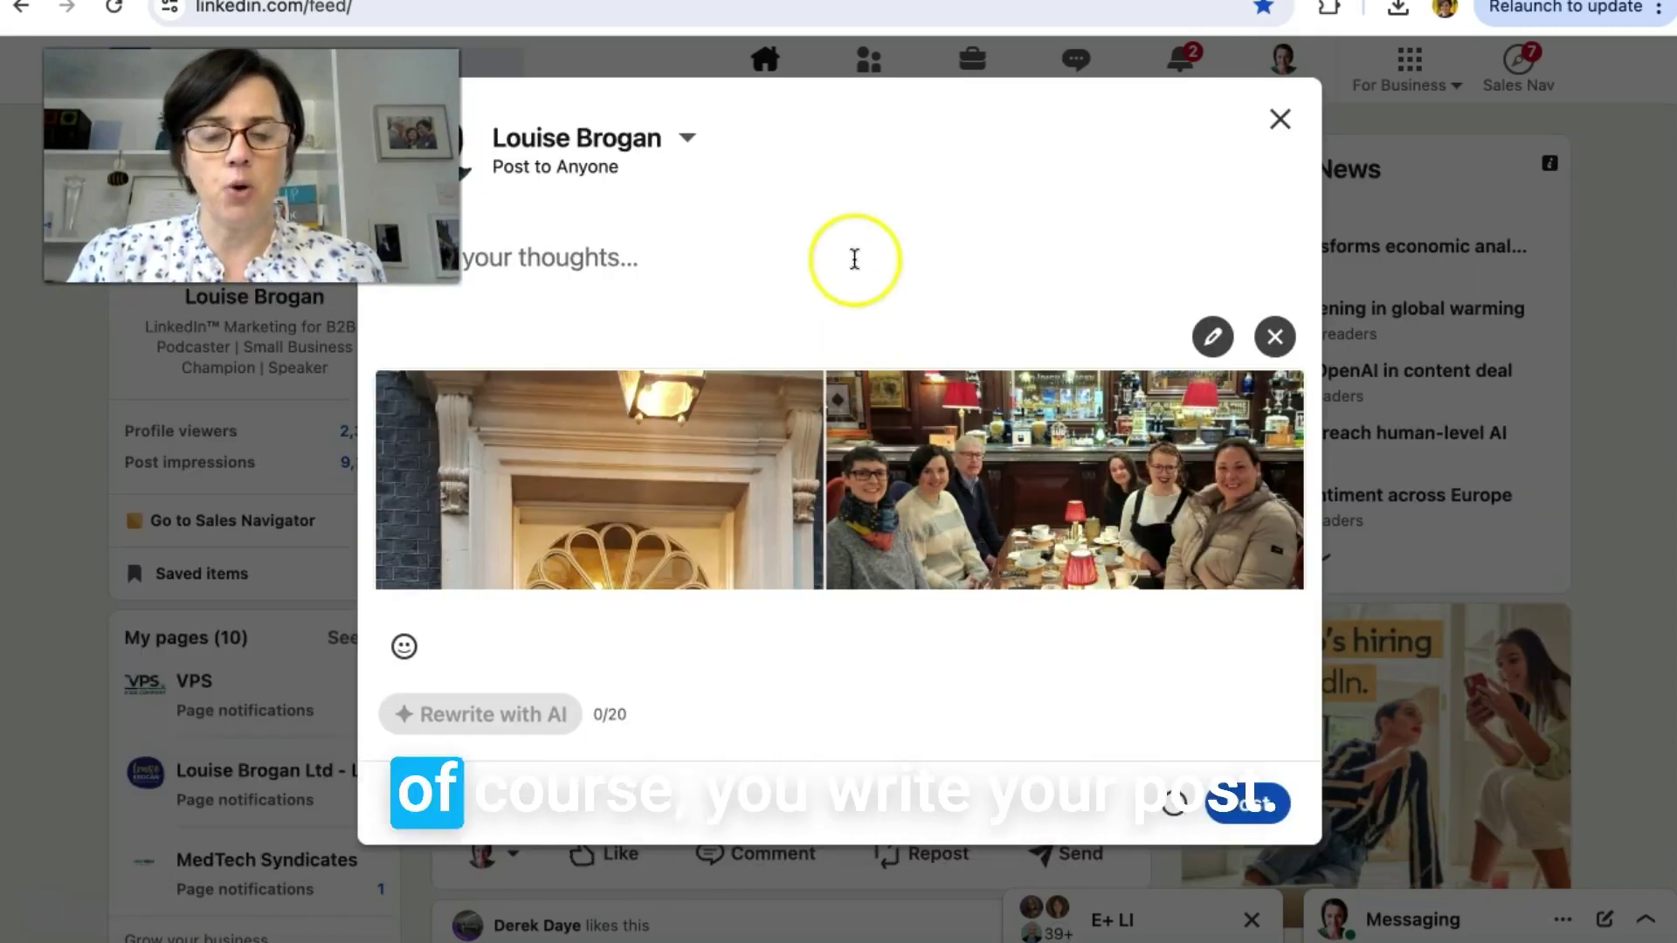
scroll(821, 447, "down", 5)
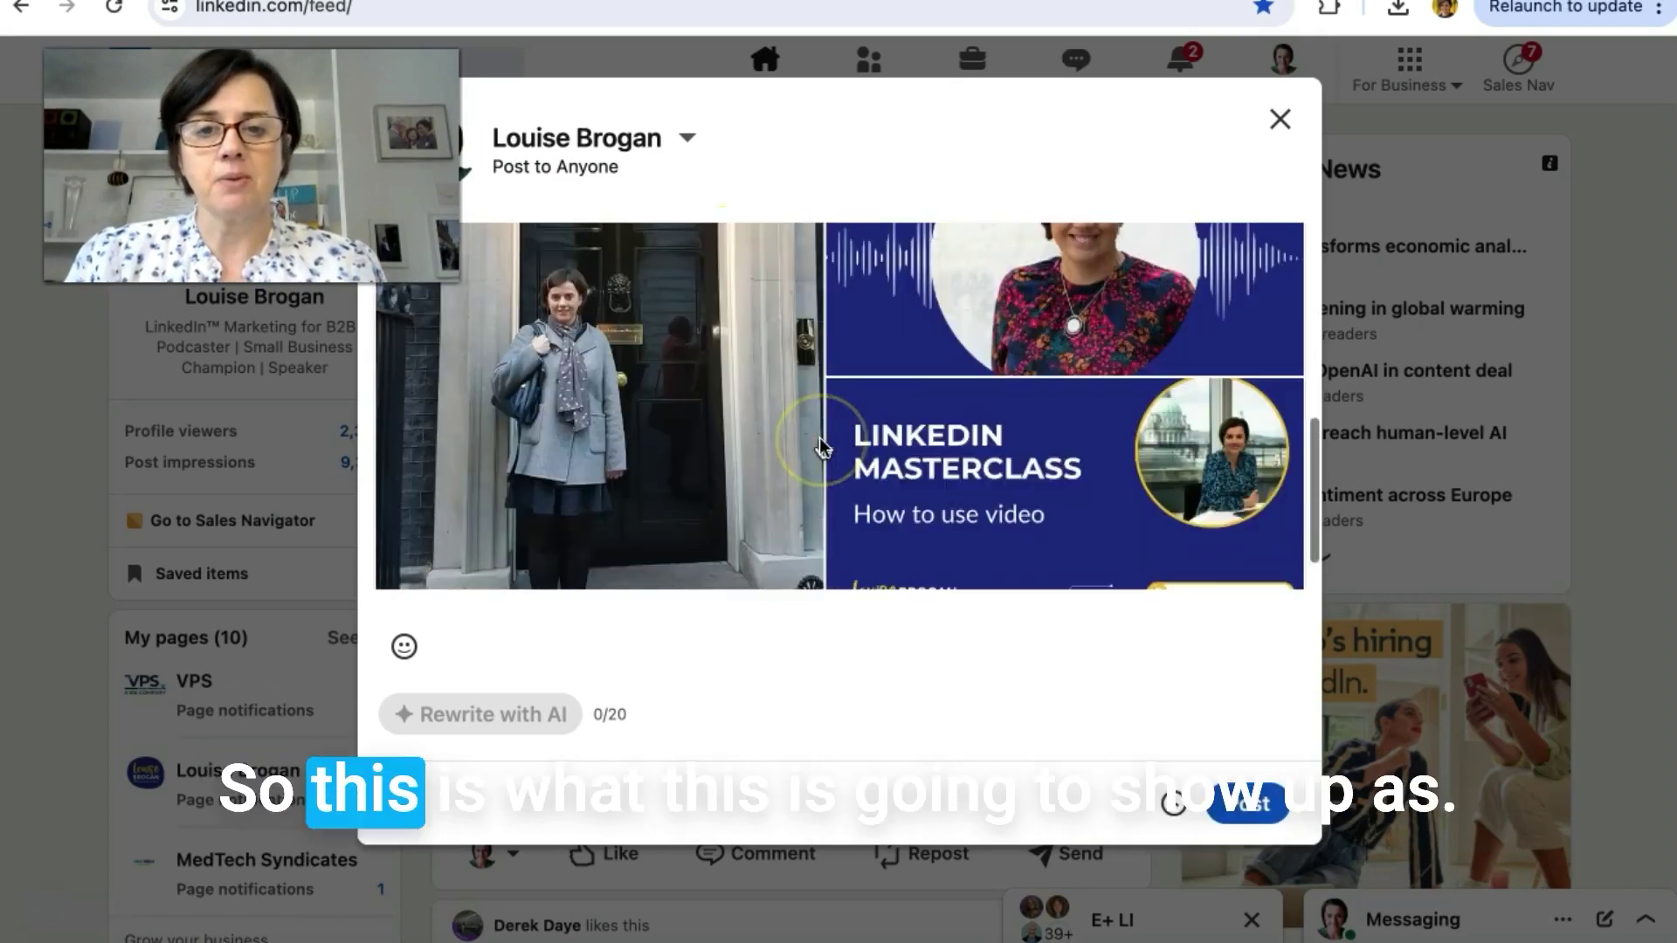
scroll(821, 447, "up", 5)
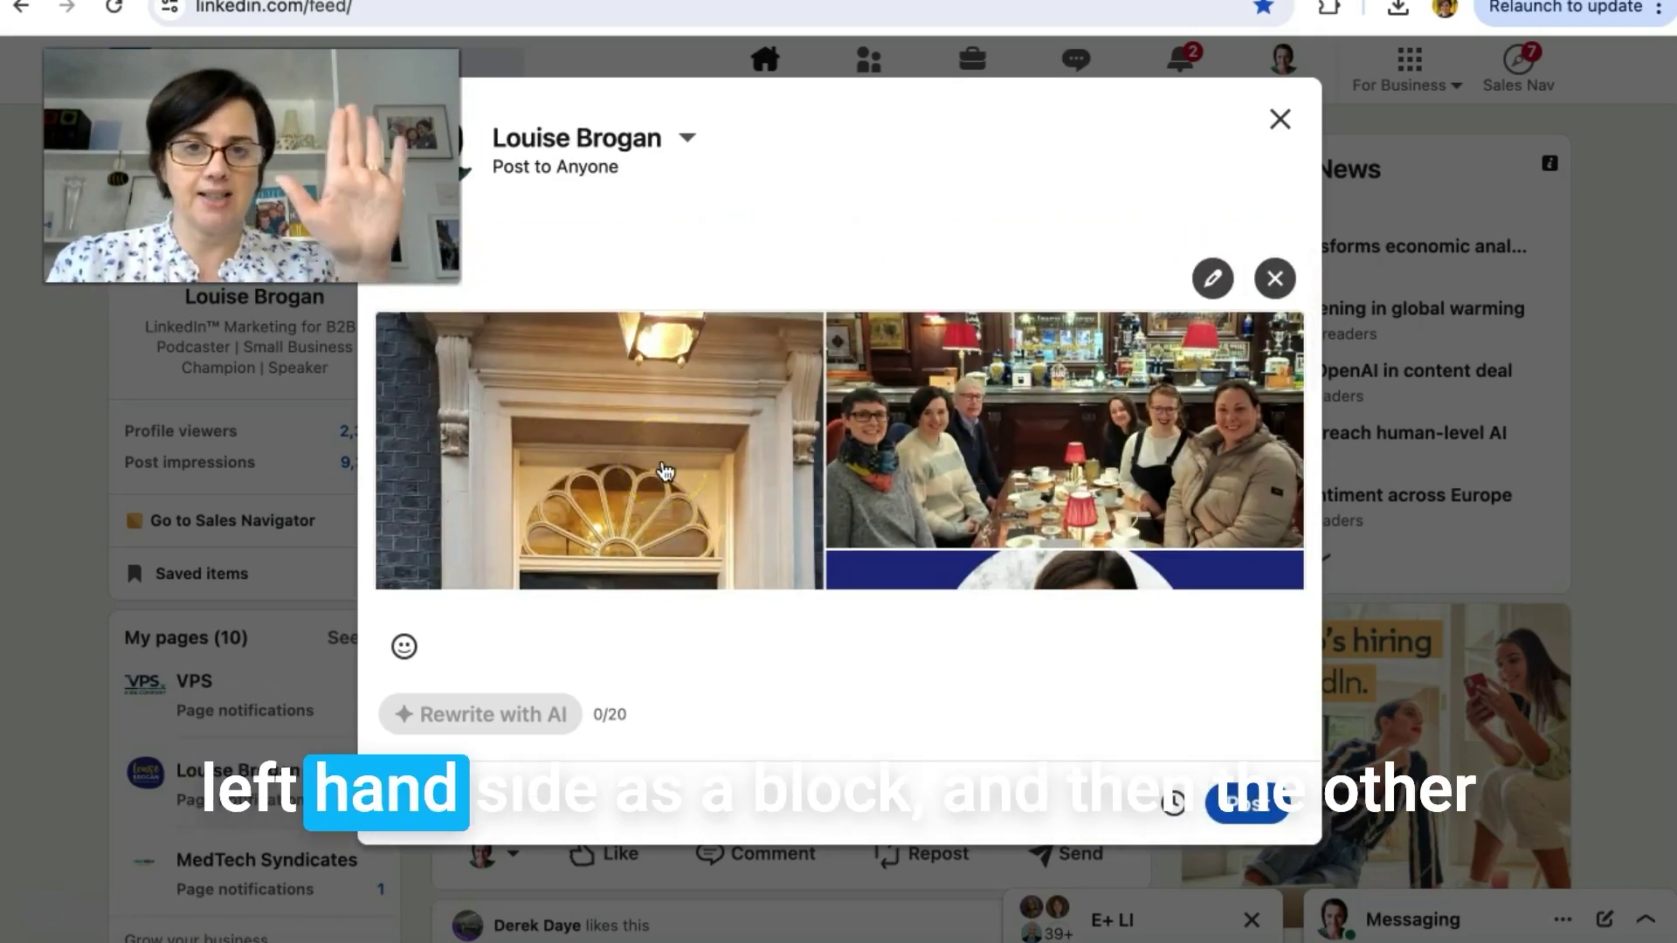
scroll(1048, 437, "down", 5)
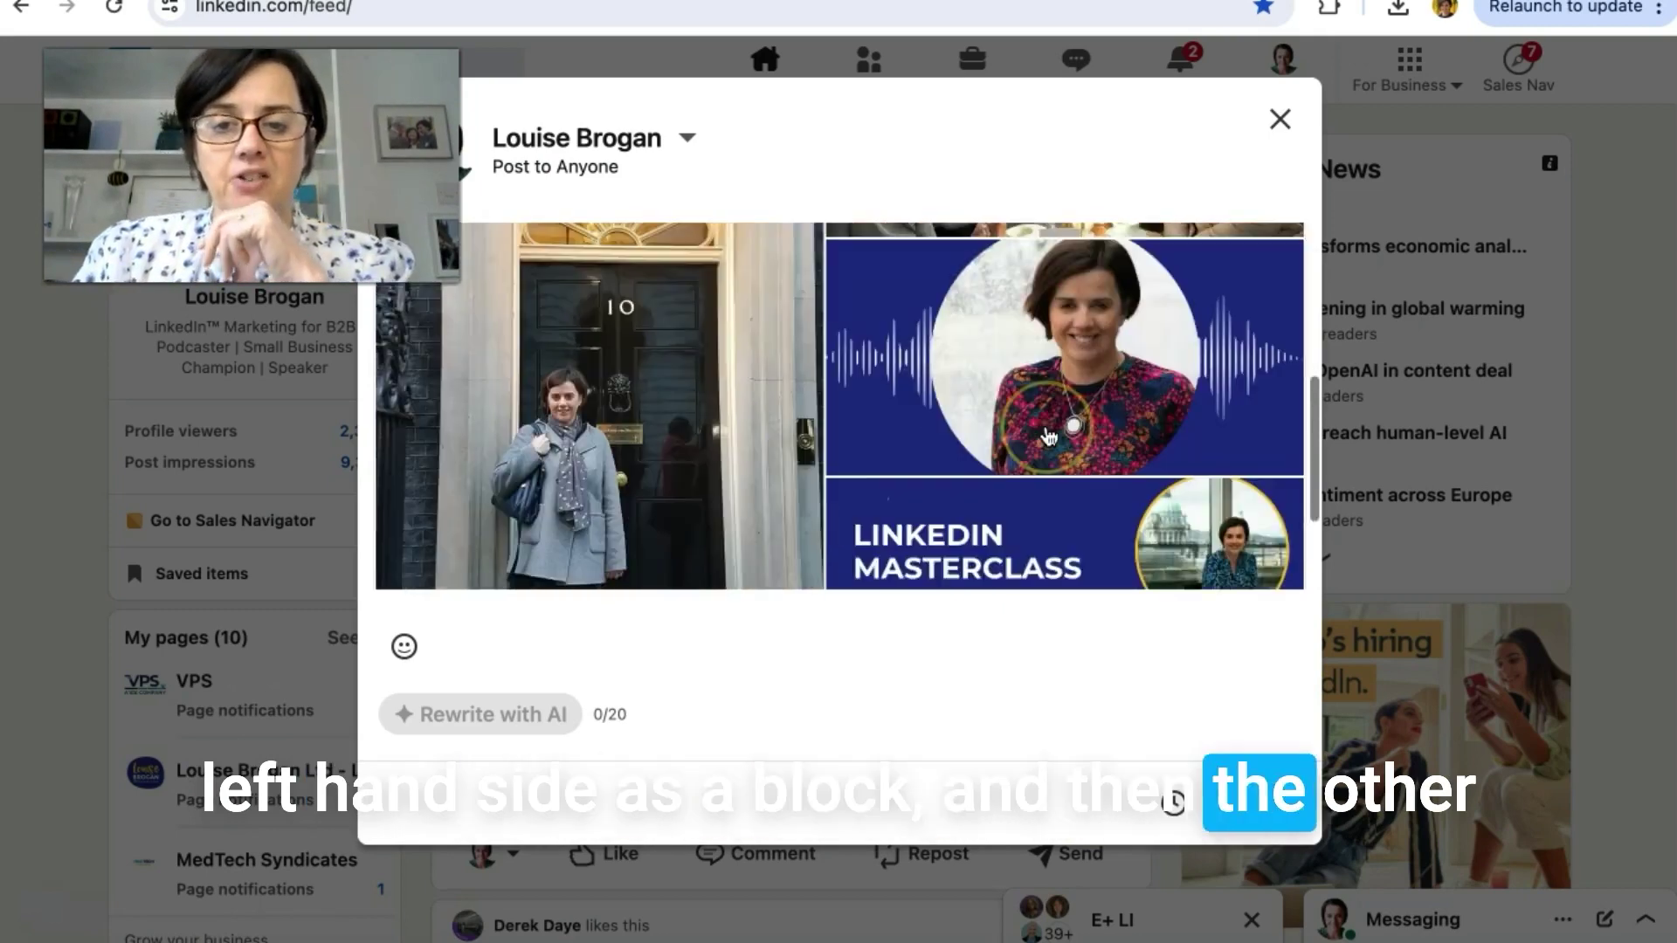
scroll(1051, 332, "up", 3)
scroll(1050, 332, "up", 3)
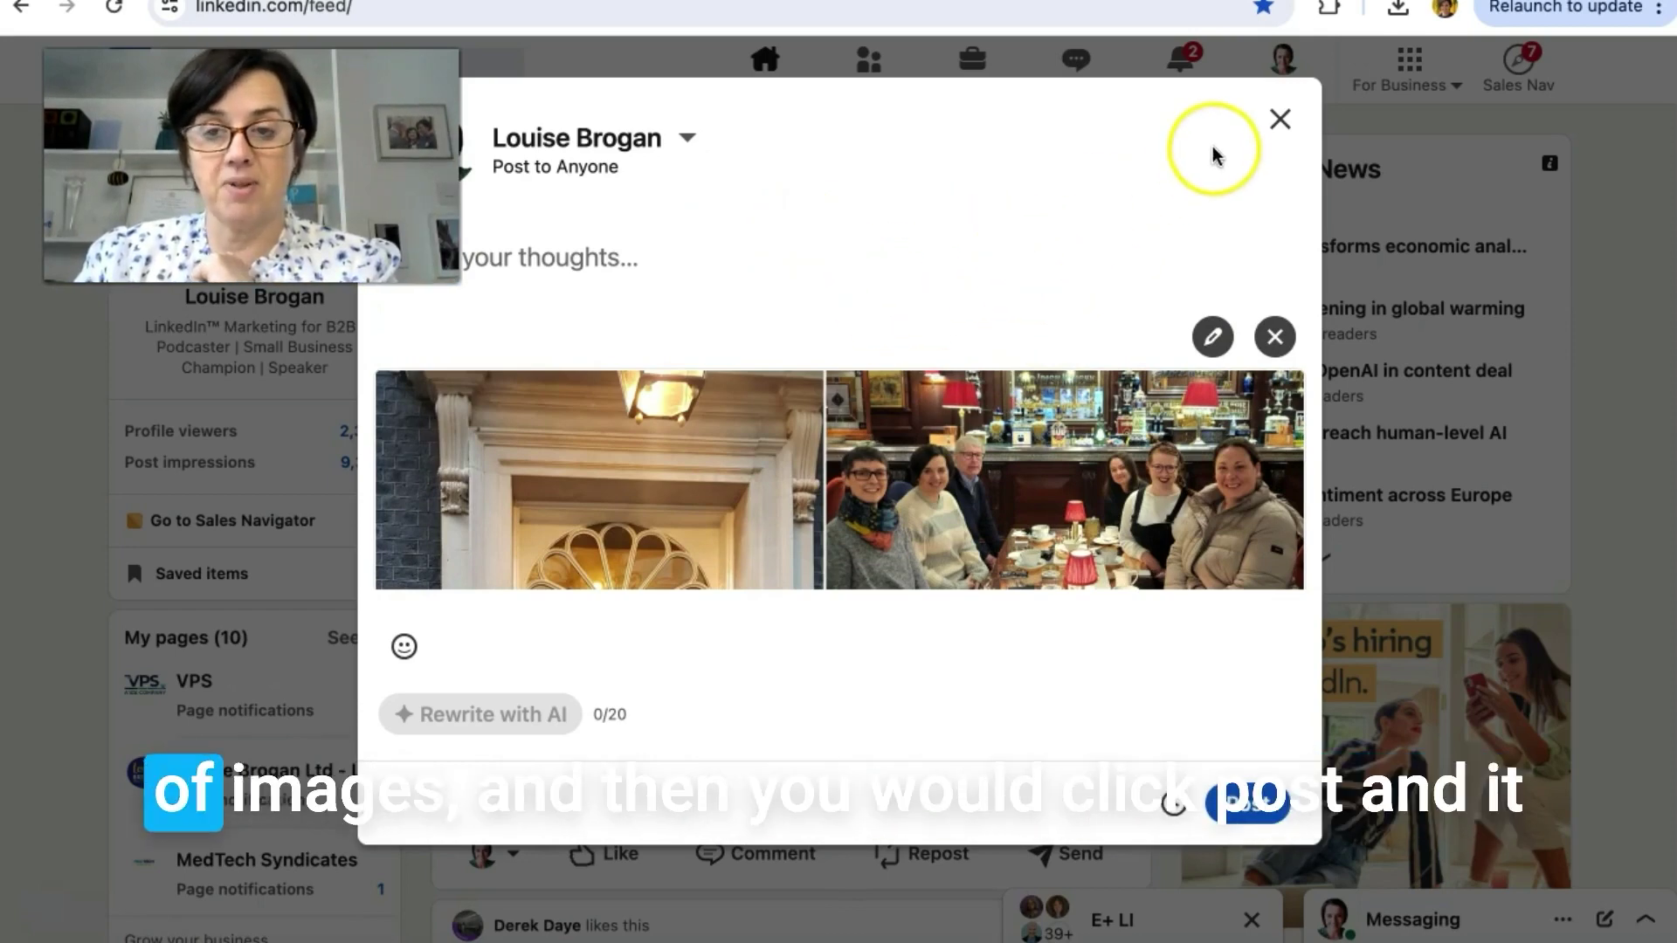
Close the multi-image post without publishing and discard the draft.
left_click(1282, 121)
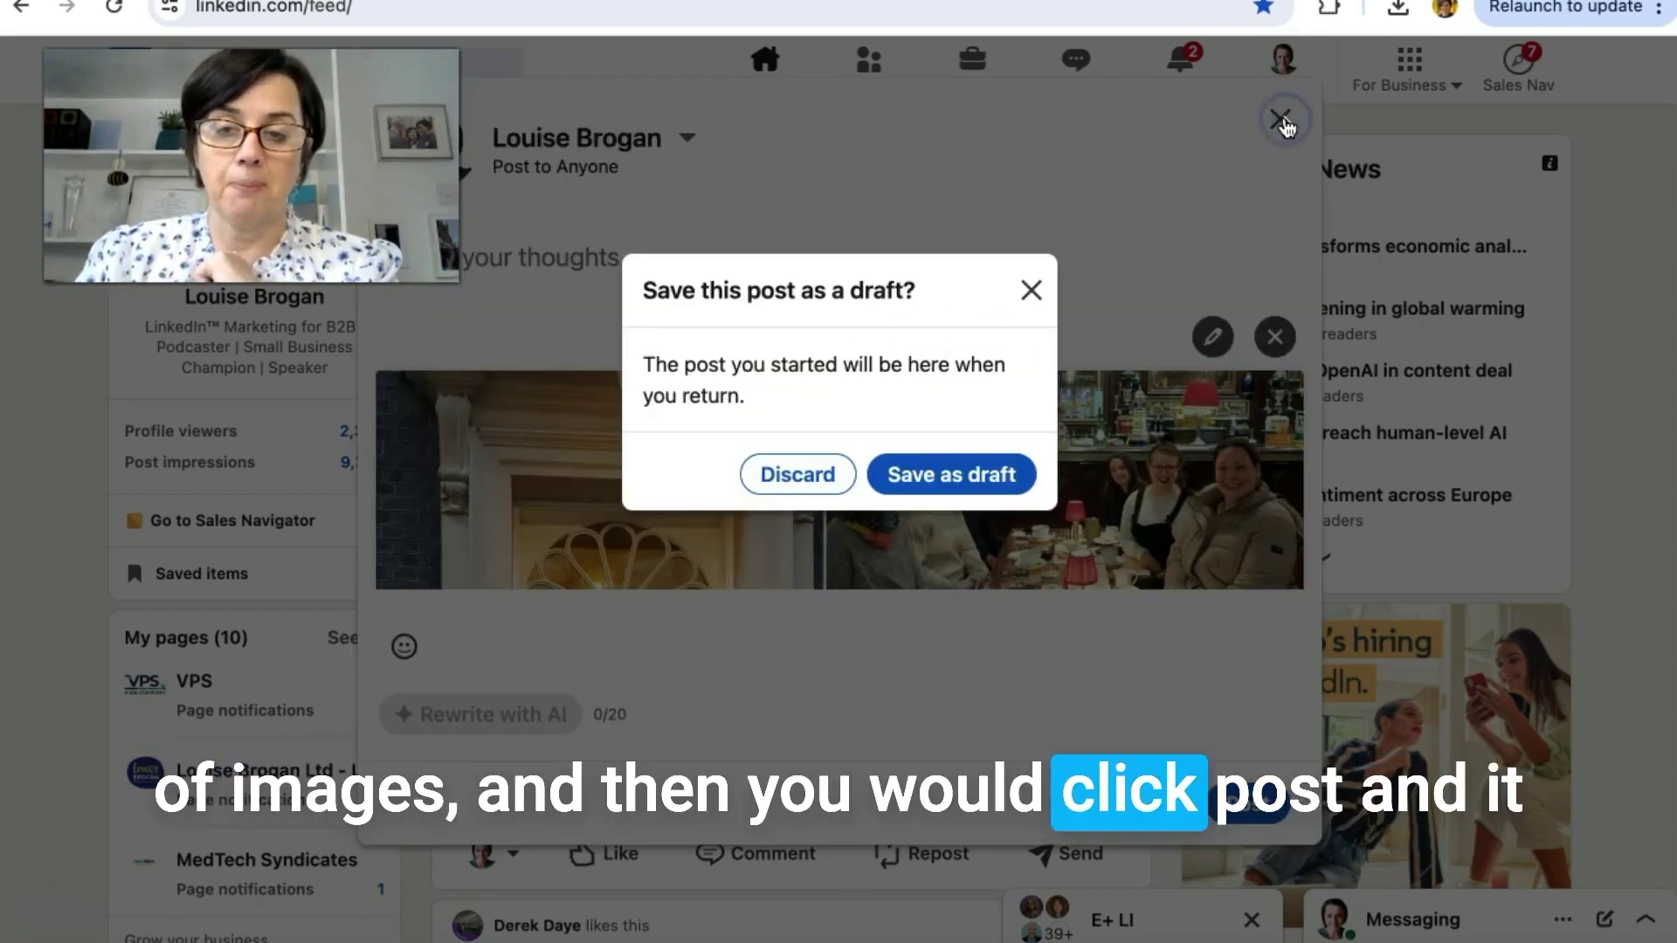
left_click(816, 475)
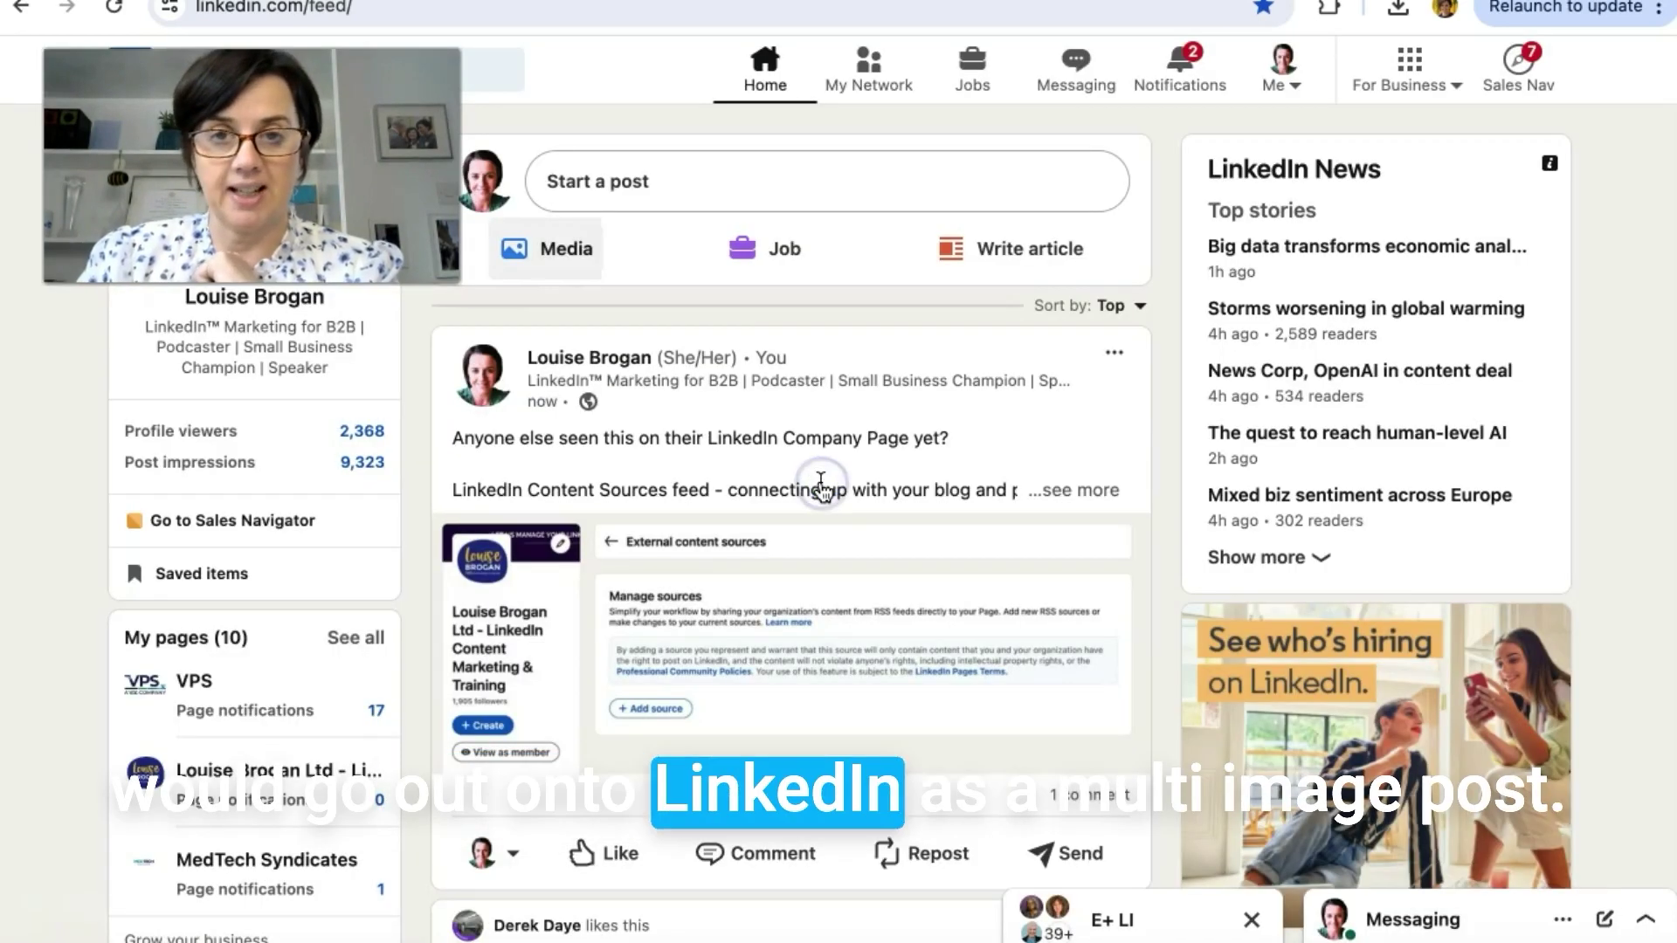